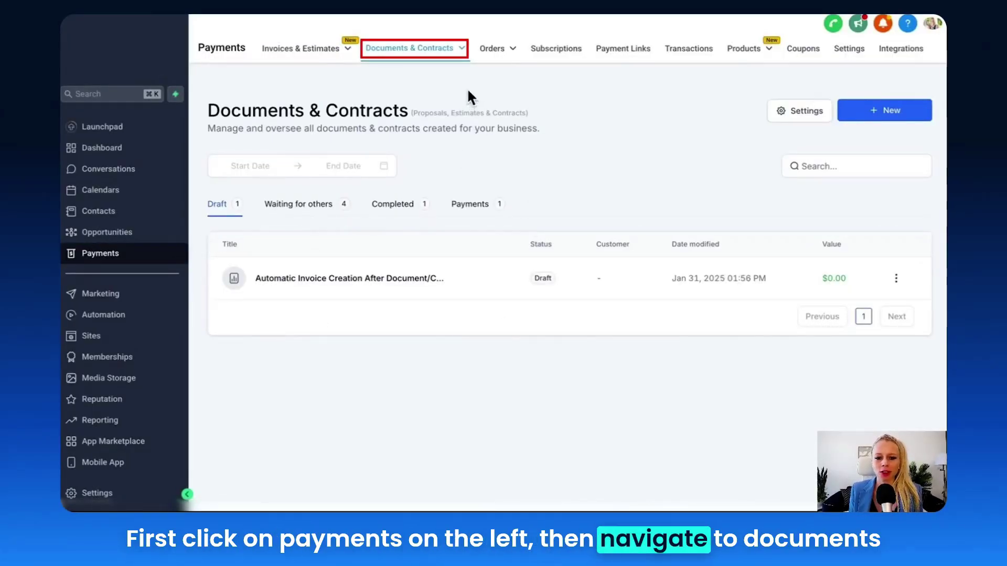
Open the 'Awesome Agency Agreement' draft from All Documents & Contracts in the editor
click(463, 50)
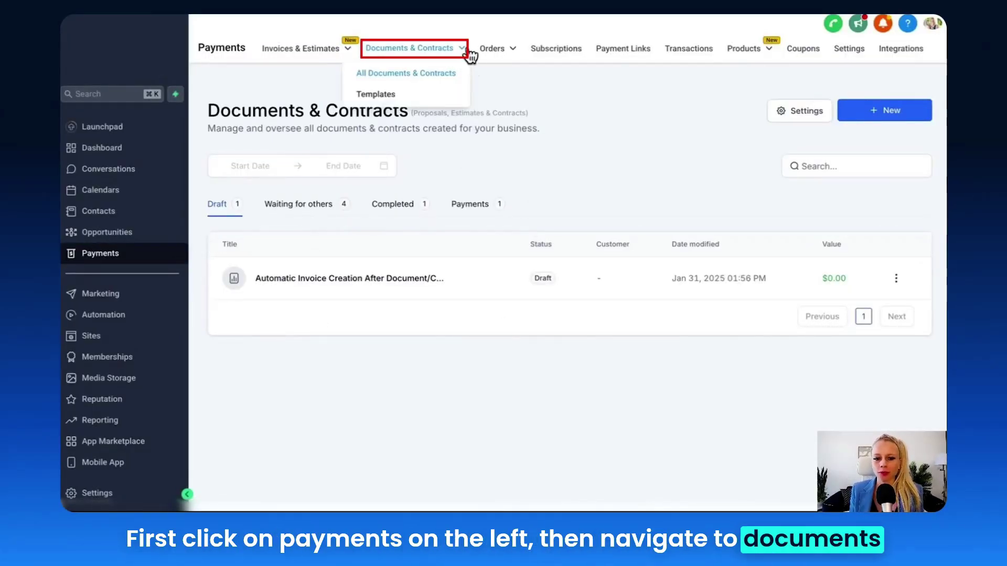
click(431, 78)
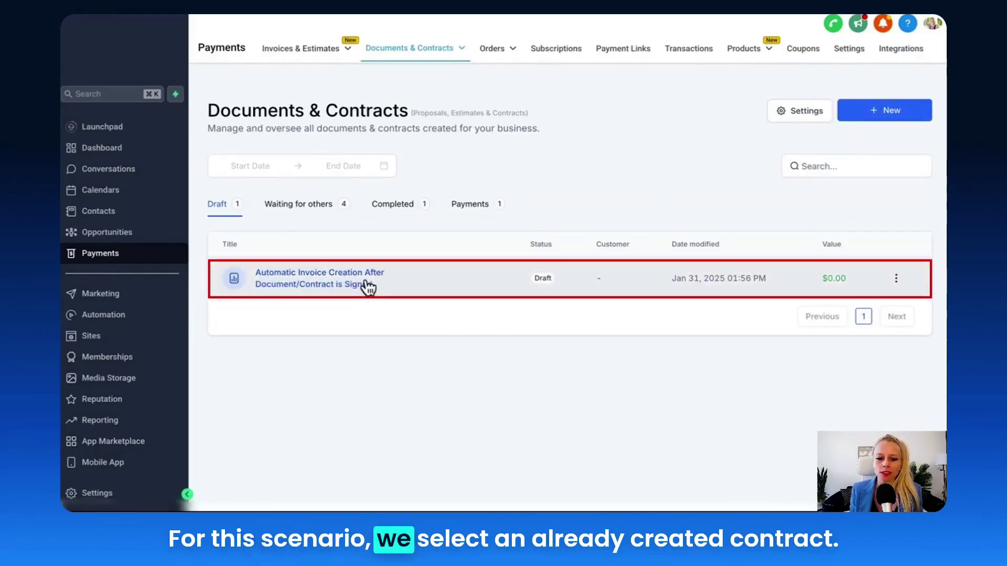
click(349, 285)
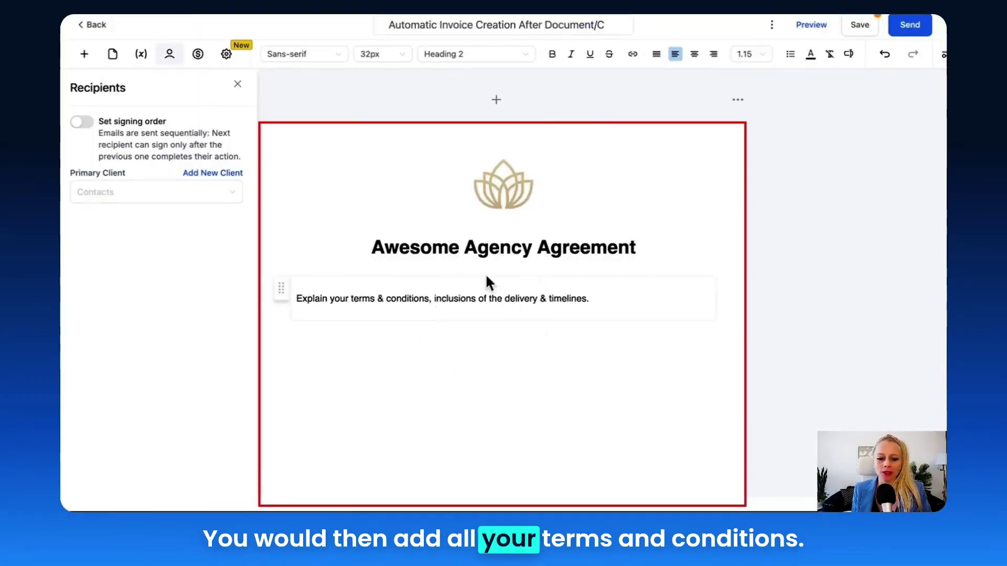
Search for the client by name and add them as a second recipient beside the primary client
click(238, 84)
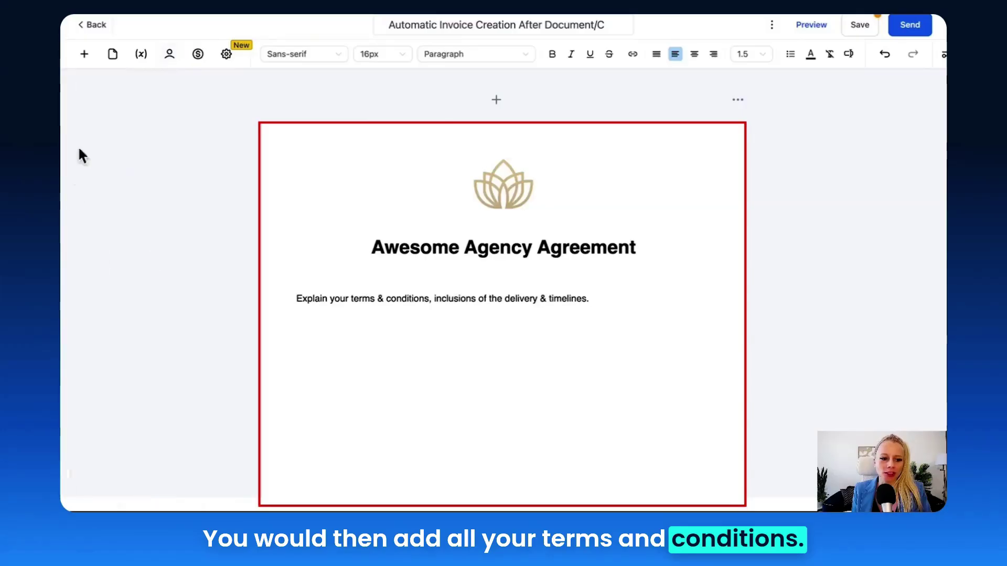
click(169, 55)
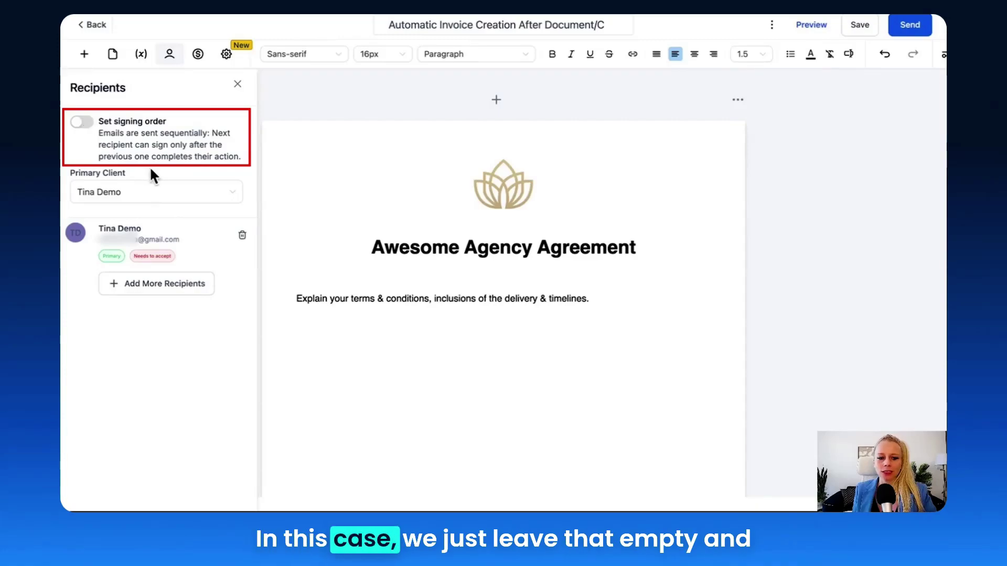
click(141, 293)
text(tina da)
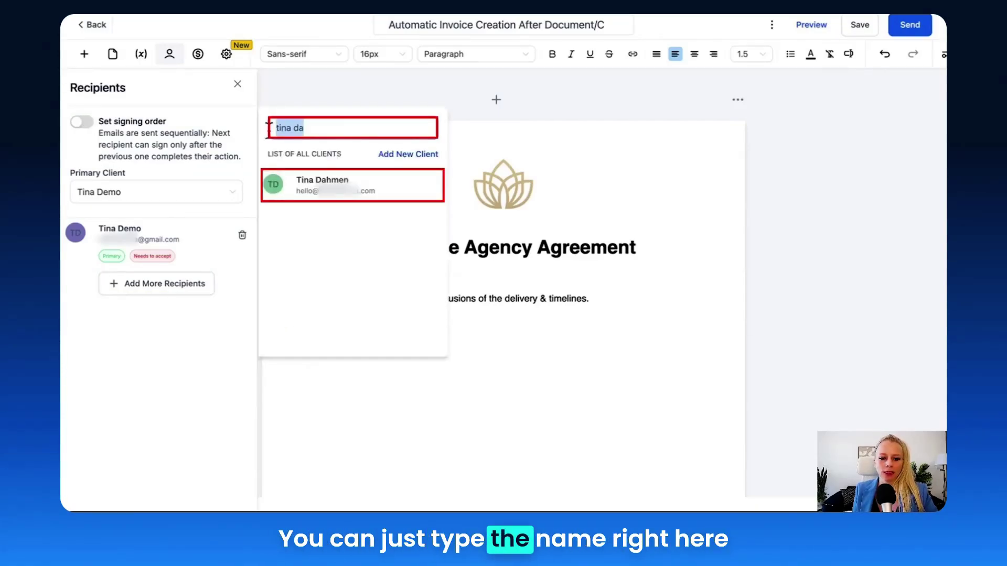
click(338, 128)
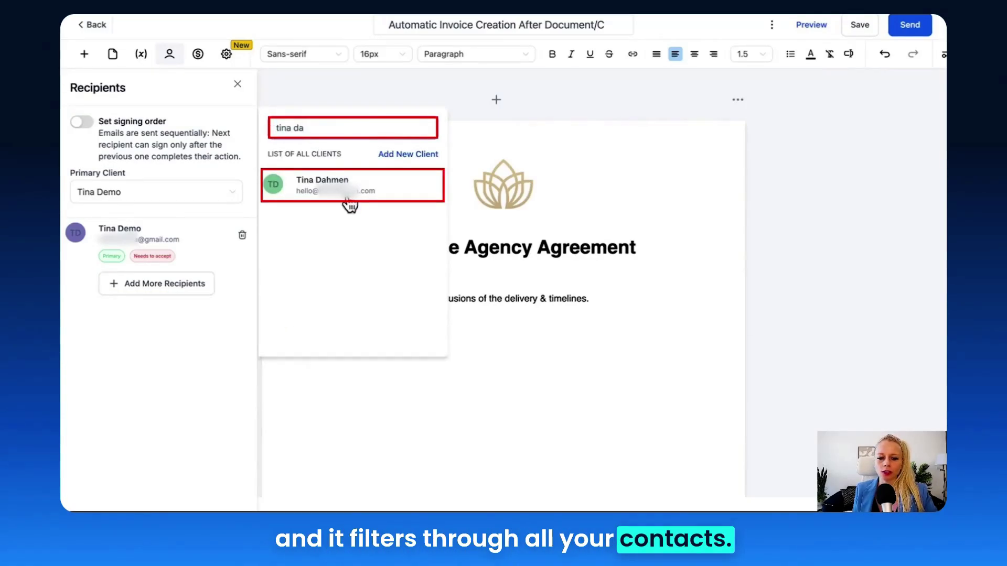
click(311, 196)
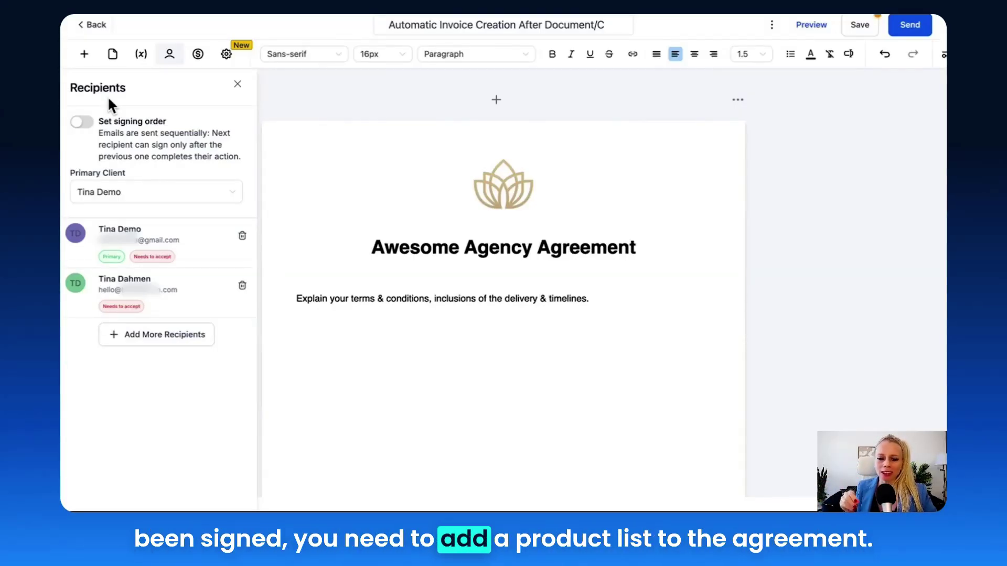
scroll(372, 212, down, 1)
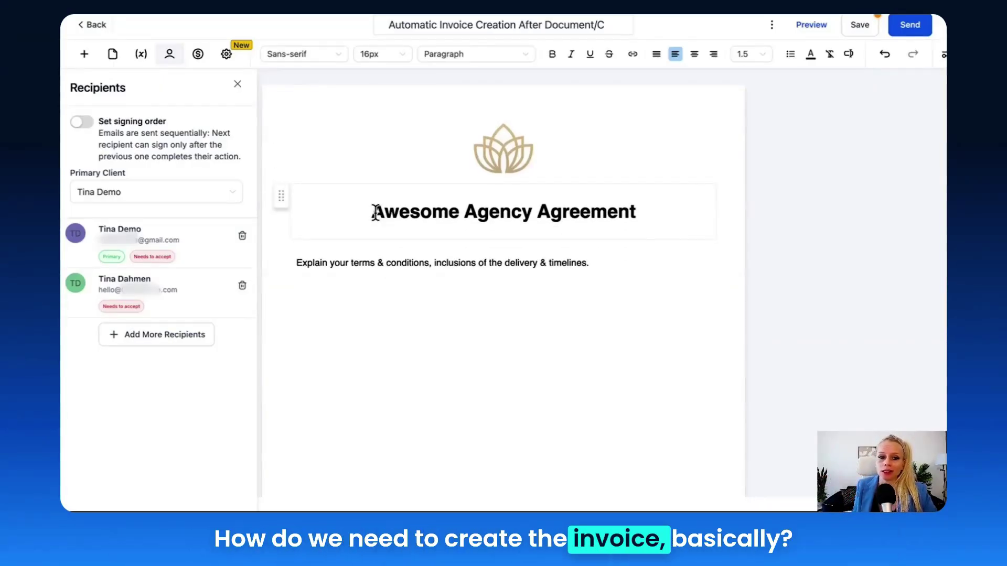
Place a product list block under the terms paragraph and start a new item
click(85, 54)
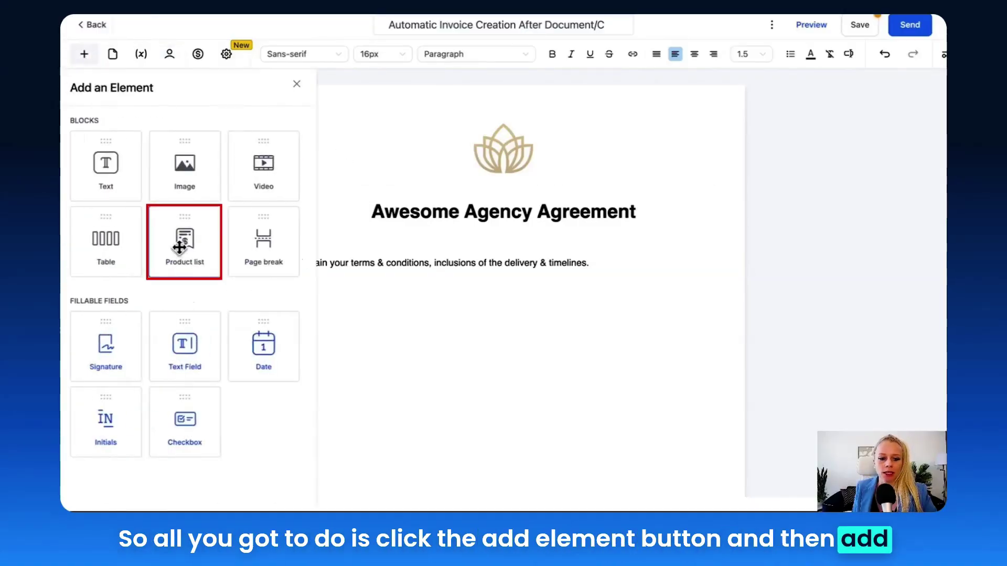
drag(179, 247, 483, 281)
scroll(479, 289, down, 3)
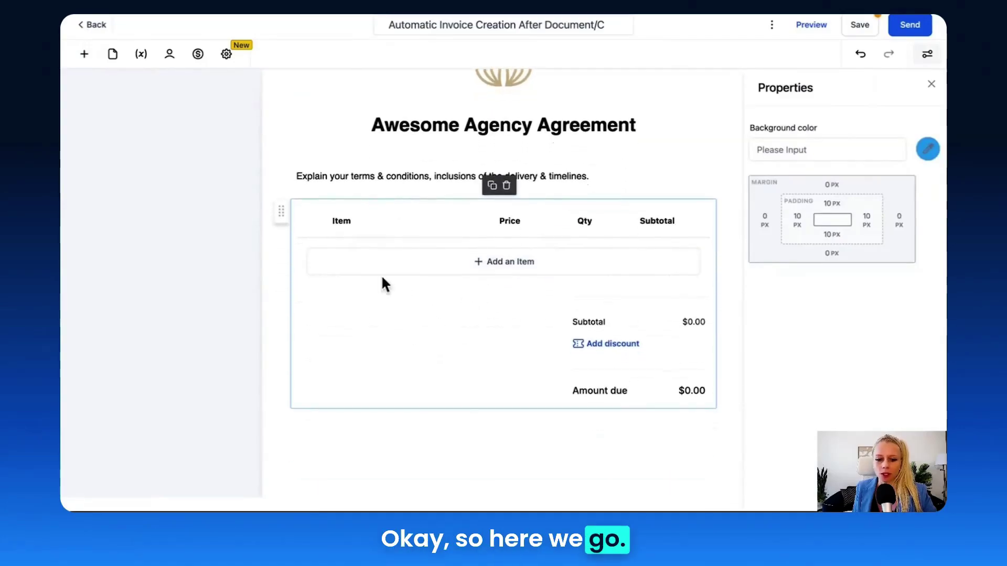
click(511, 265)
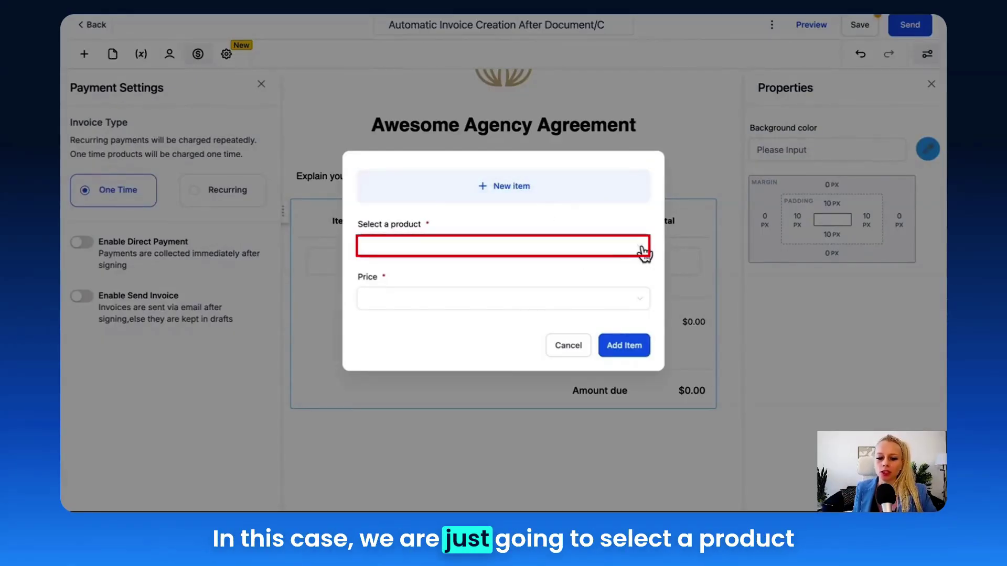
Add 'Camera Confidence Mastery: Show Up, Shine, and Sell Online' at $1,997.00 as a one-time, non-optional item
click(644, 253)
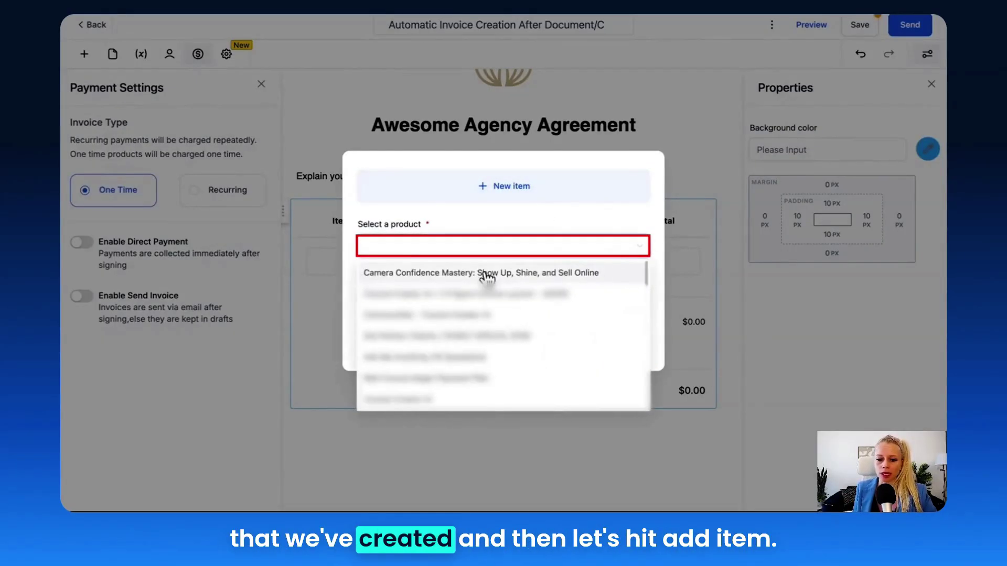
click(644, 272)
click(629, 356)
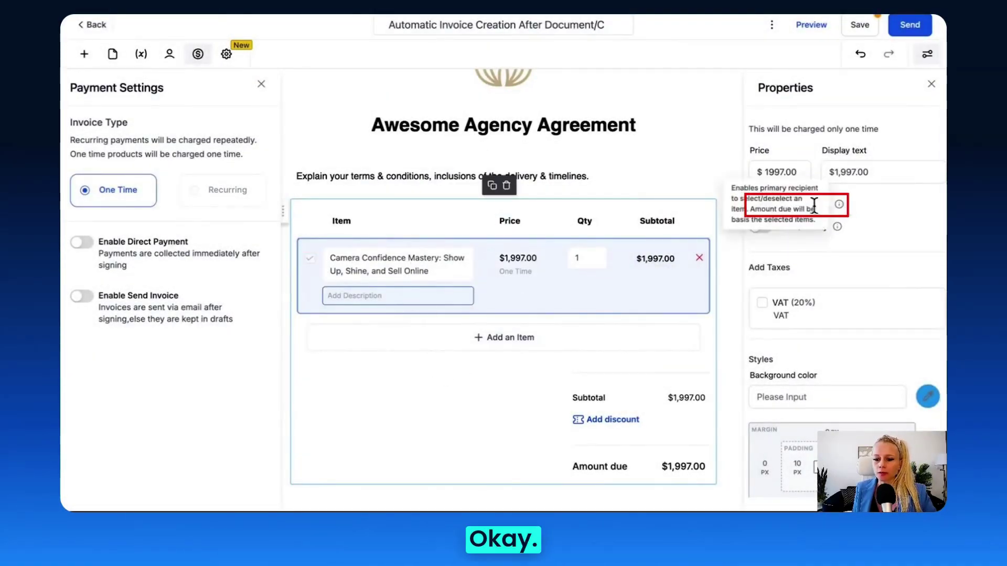
click(762, 205)
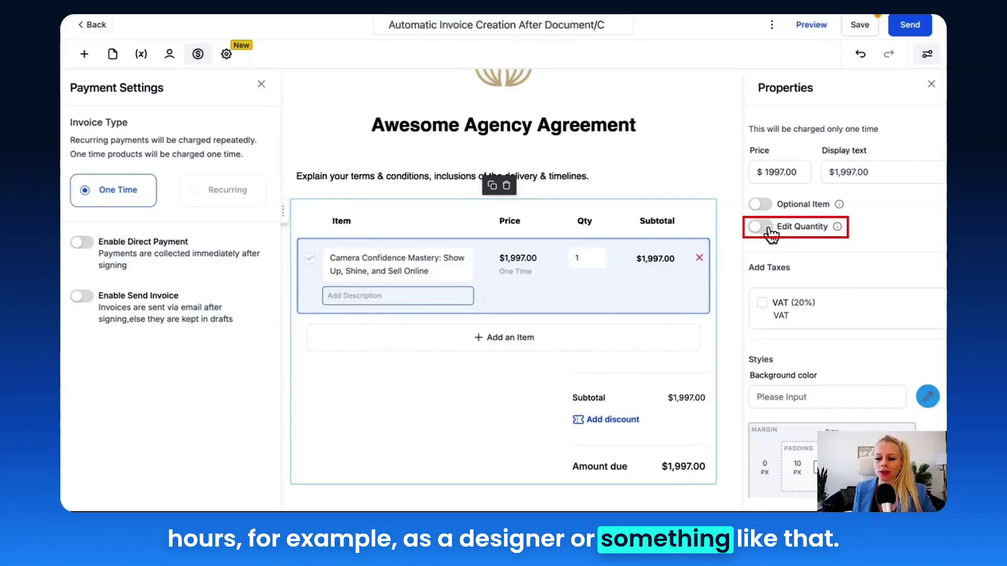
Set editable quantity to min 10 and max 50, then turn it back off to keep quantity fixed
click(768, 228)
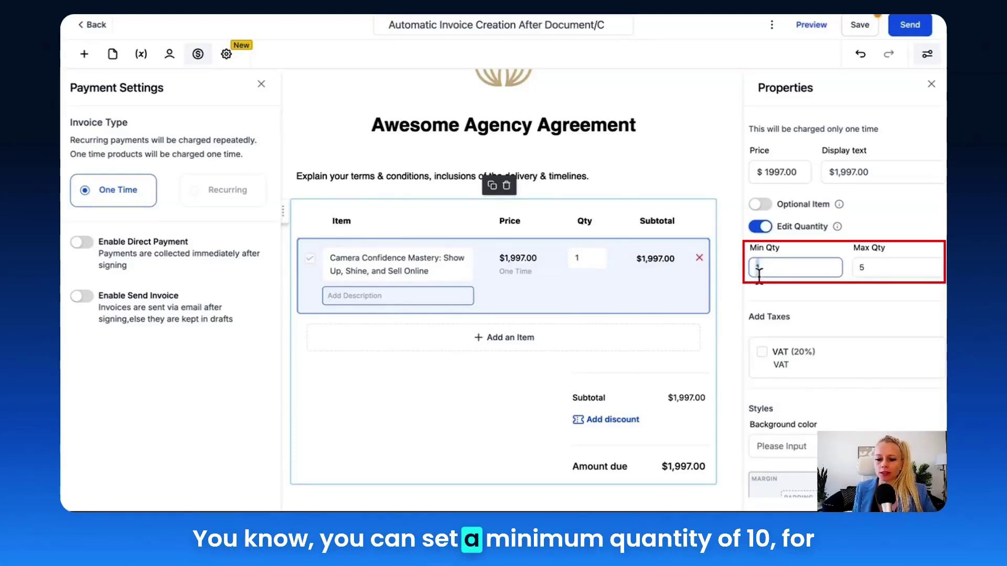
text(10)
click(884, 265)
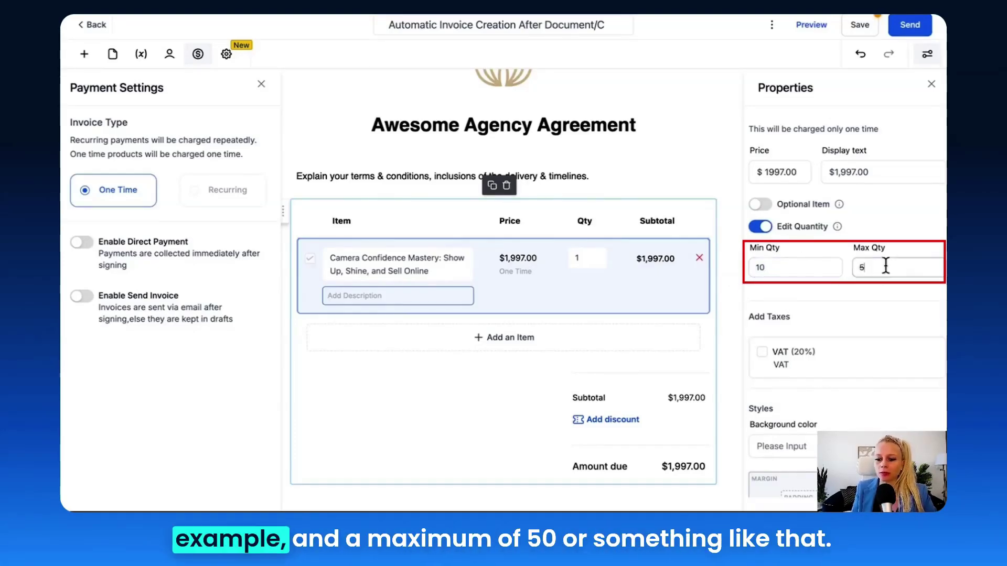
text(50)
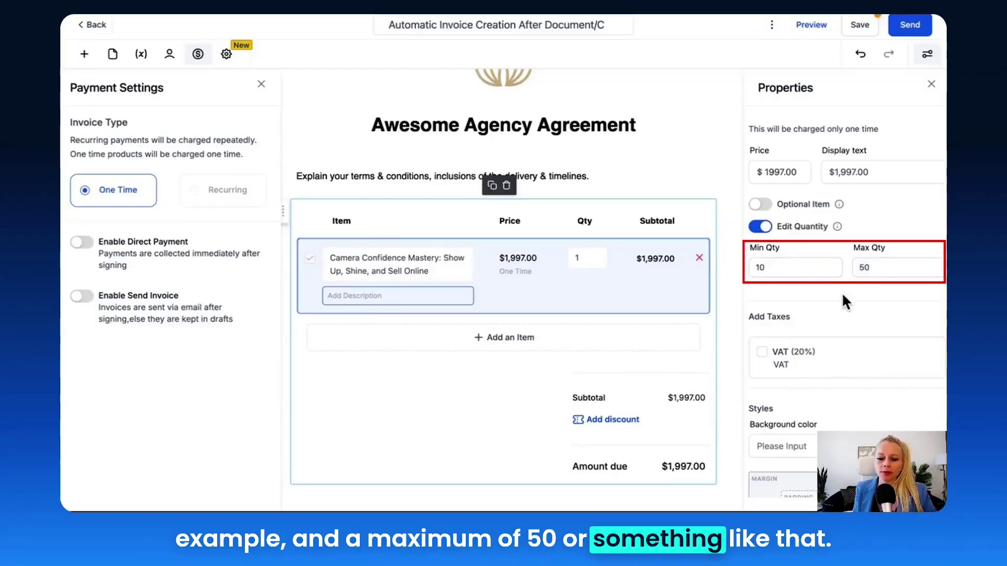
click(760, 228)
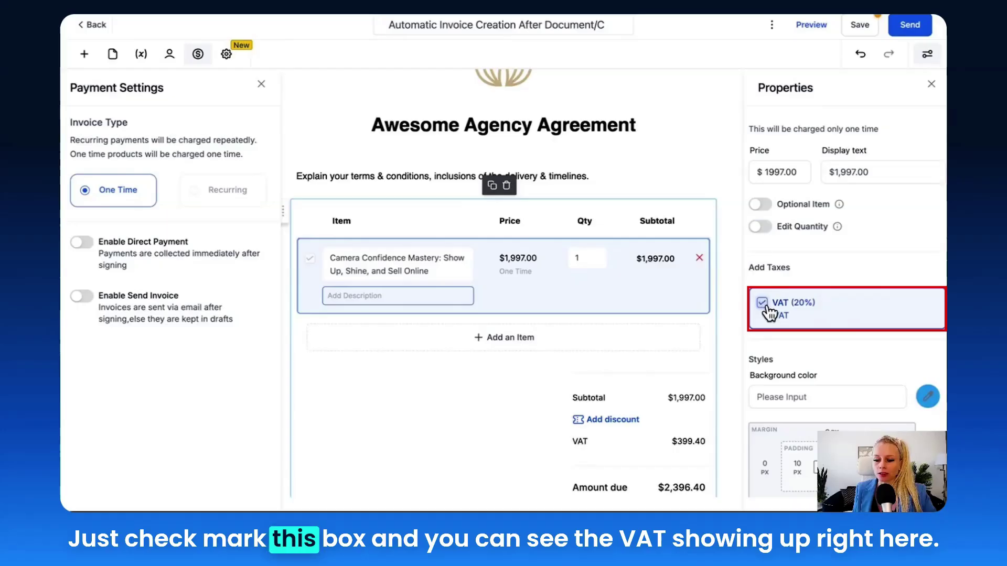
Apply a custom $200 discount to the product list, bringing the amount due to $2,156.40
scroll(768, 315, down, 1)
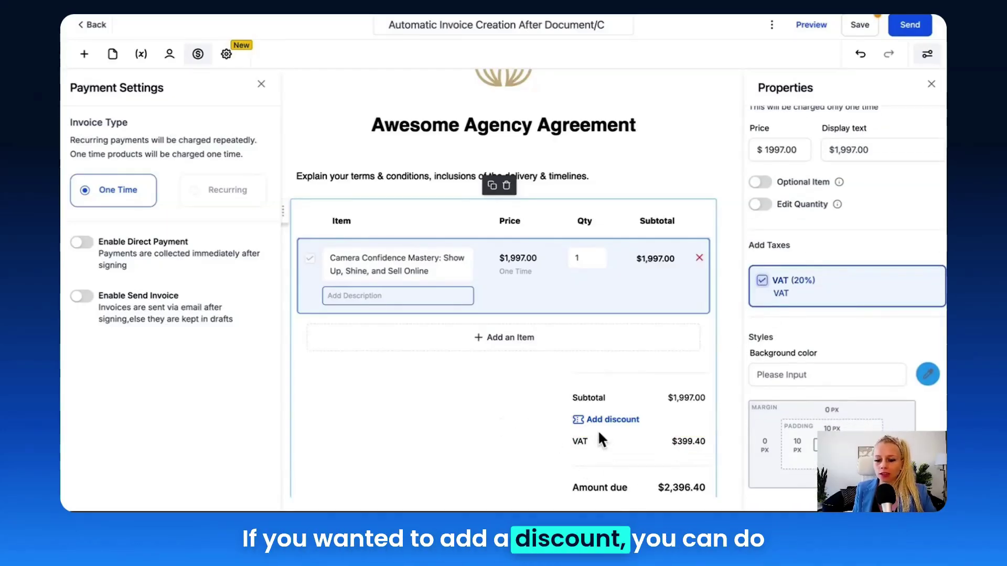
click(584, 426)
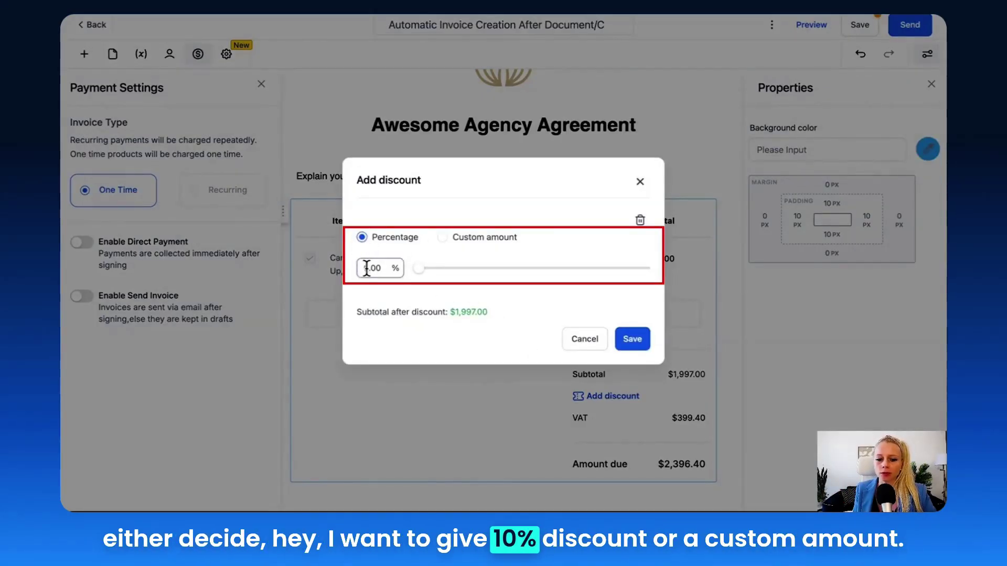
click(443, 237)
double_click(371, 268)
text(200.00)
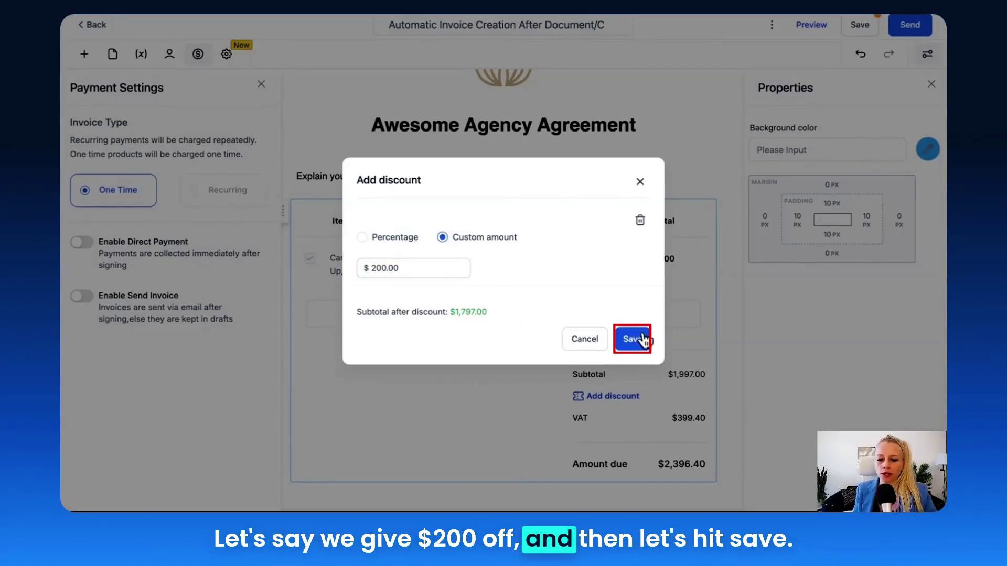
click(636, 340)
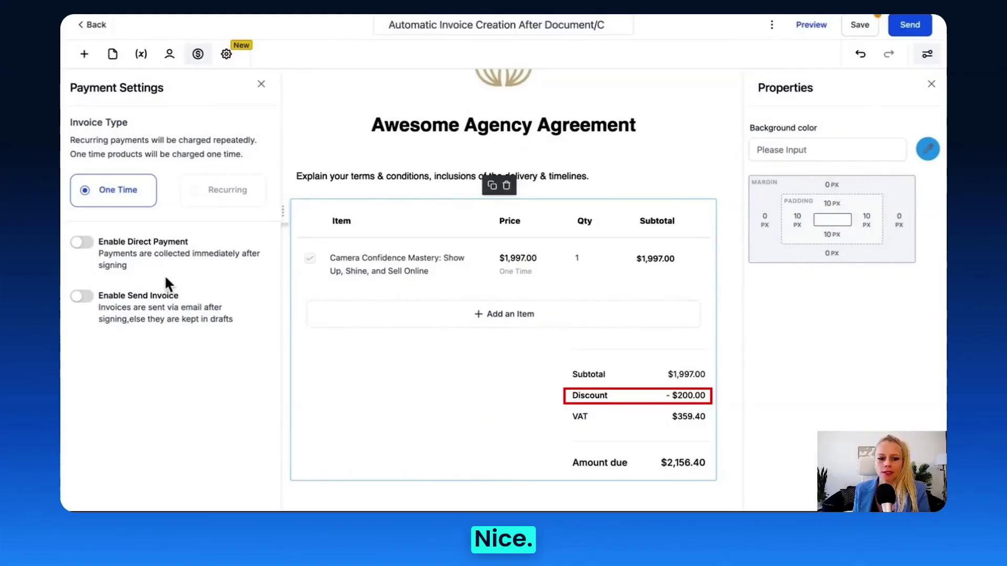
drag(98, 241, 171, 253)
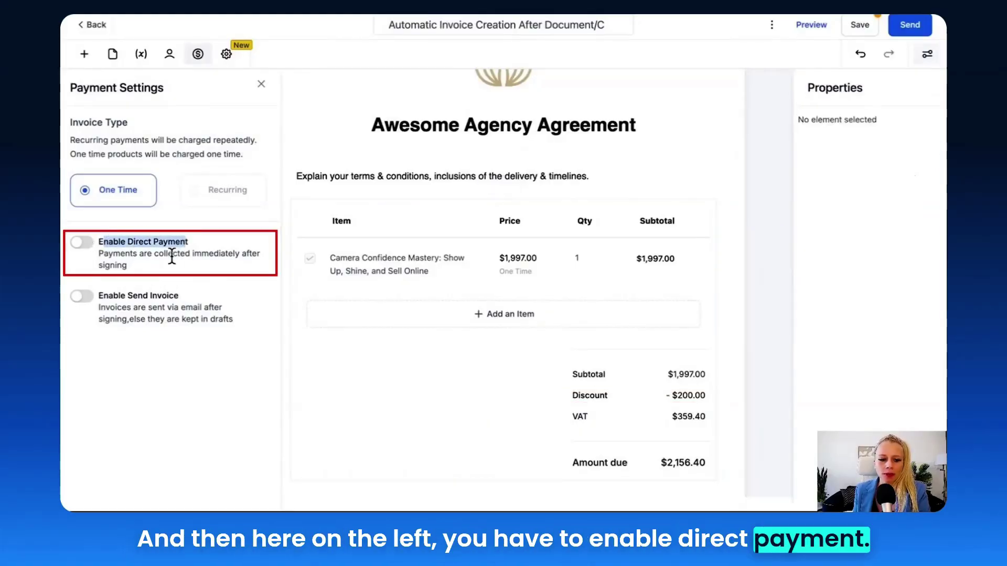
Enable direct payment and automatic invoice sending after the agreement is signed
click(141, 268)
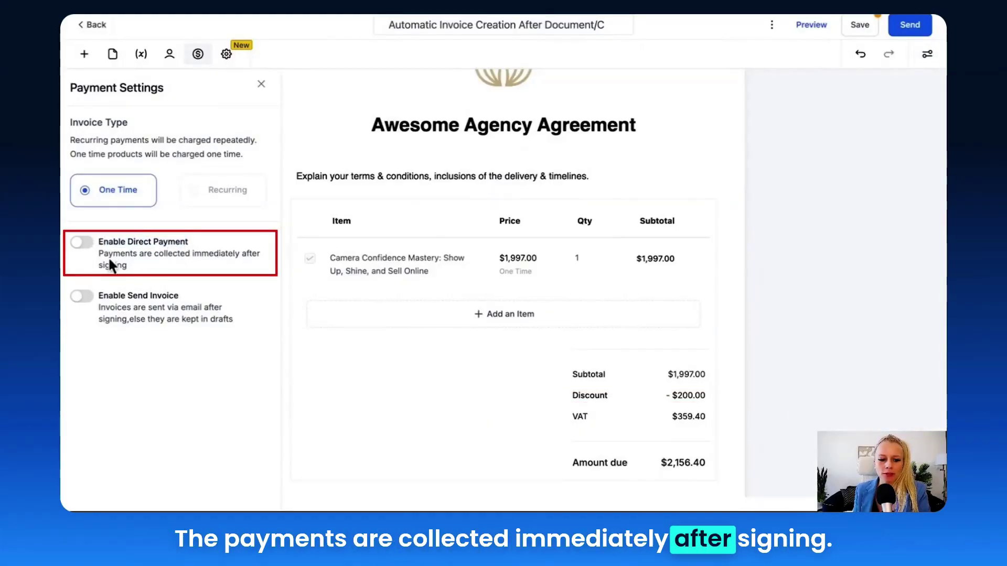
click(82, 242)
click(82, 296)
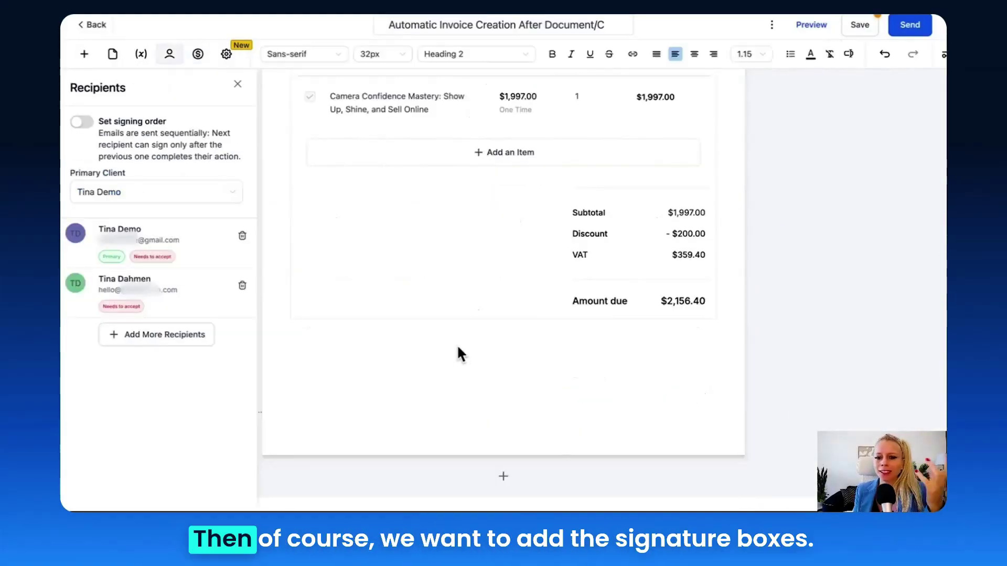
Add a primary-client signature field below the totals and save the agreement
click(84, 54)
mouse_move(101, 344)
mouse_down()
mouse_move(272, 303)
mouse_move(313, 359)
mouse_move(328, 323)
mouse_move(348, 365)
mouse_up()
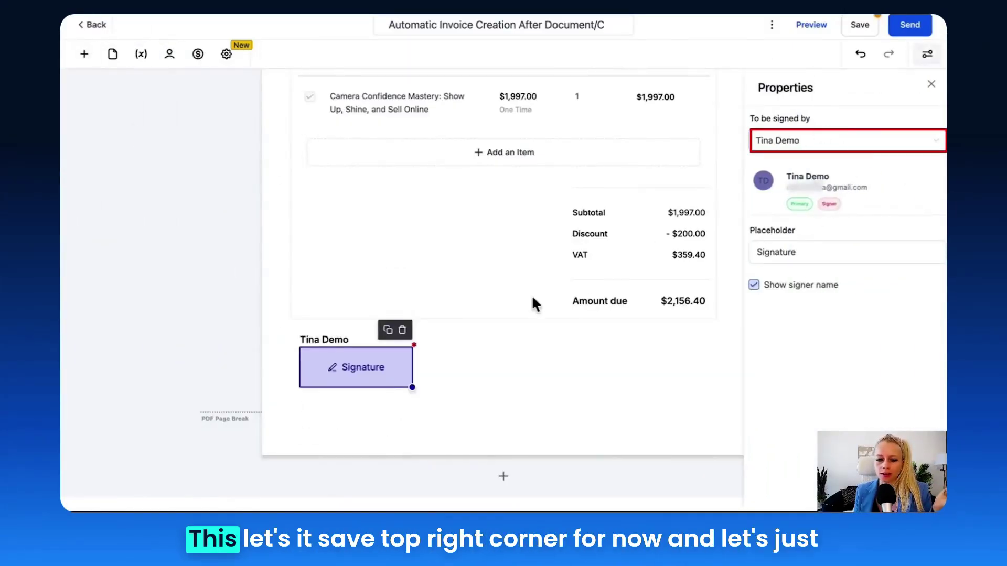
click(863, 26)
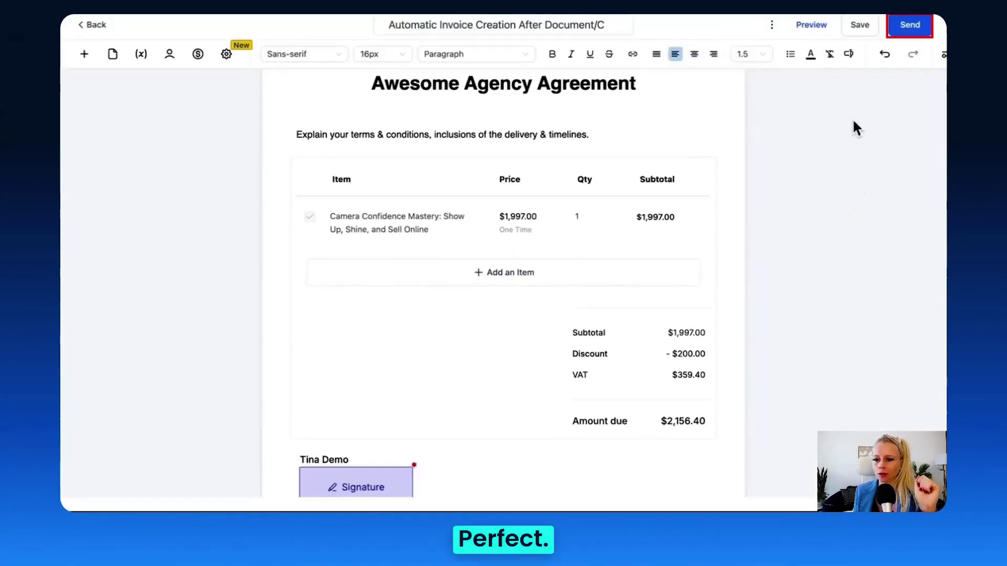
Email the agreement to both recipients using the 'Default - Document Sent' template
click(921, 32)
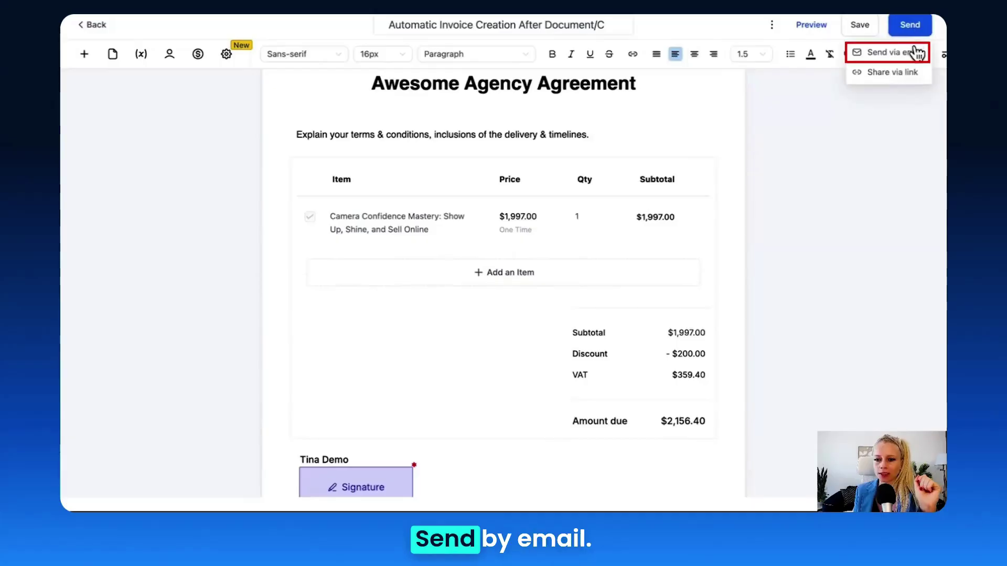
click(918, 51)
drag(347, 166, 523, 174)
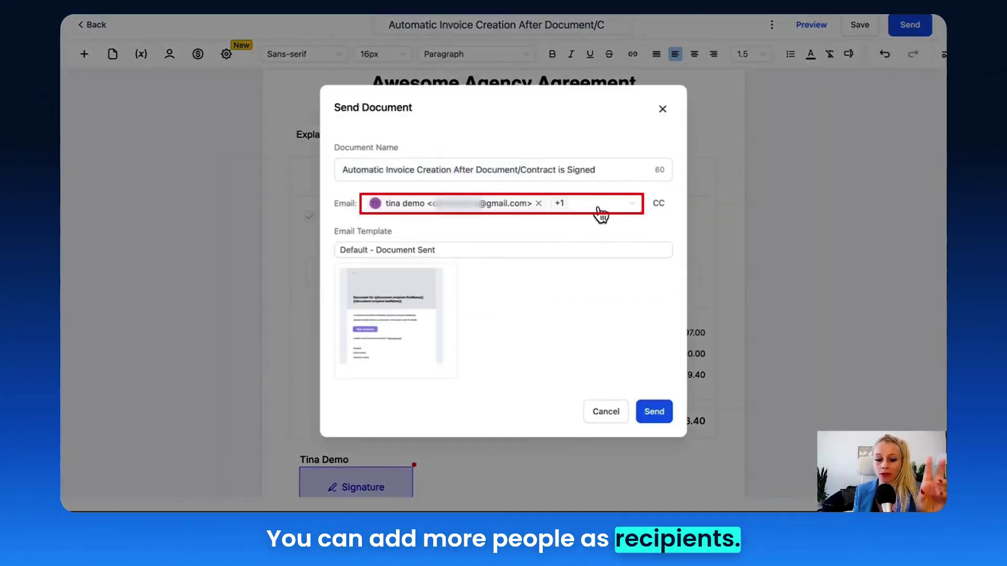
mouse_move(388, 342)
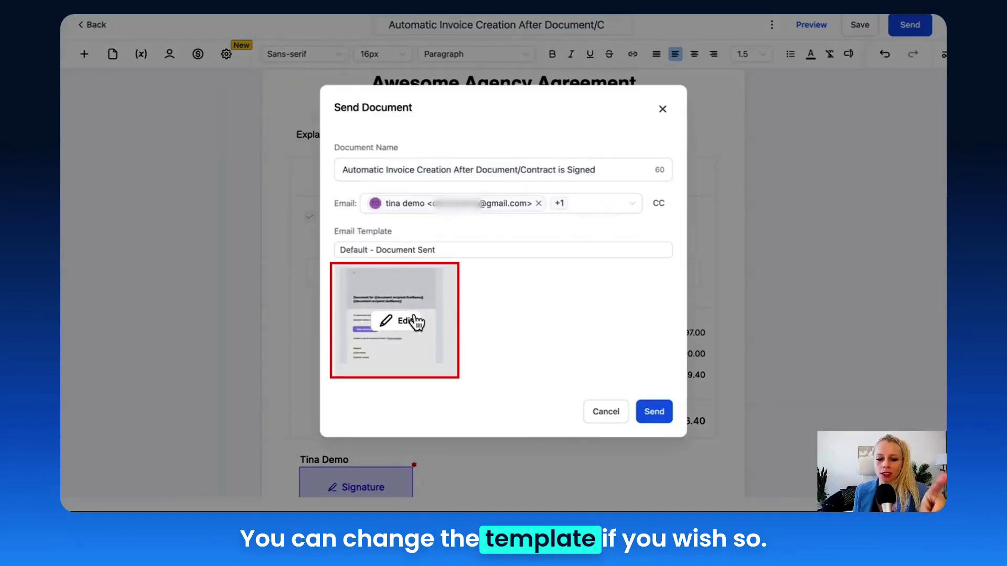
click(654, 412)
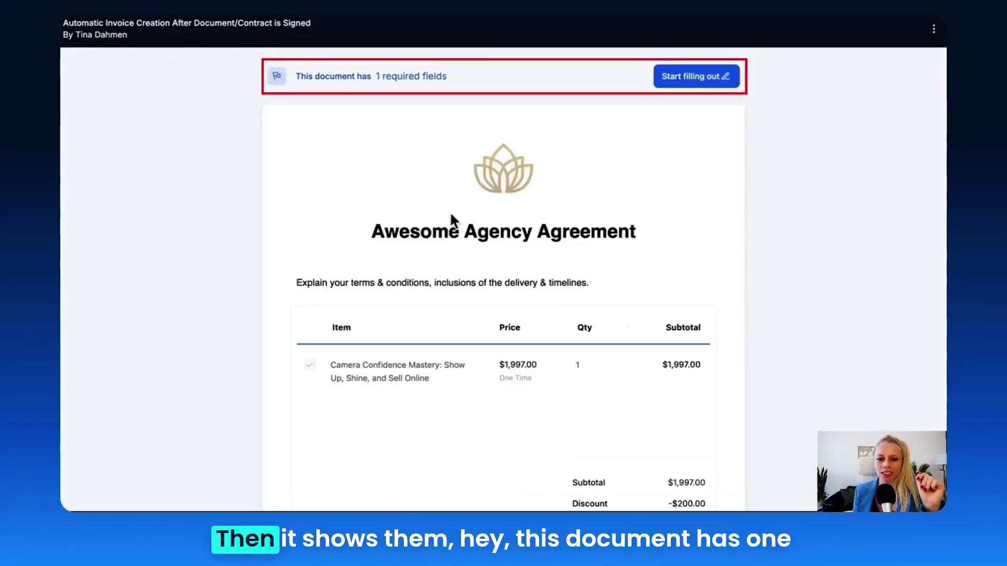
As the client, open the emailed agreement, sign its signature field, and finish signing
click(474, 370)
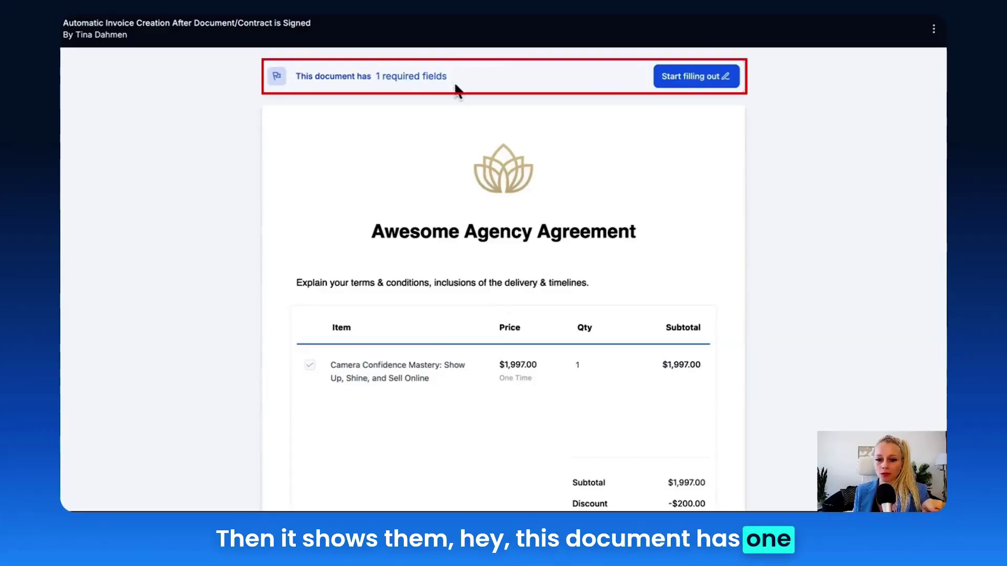
scroll(338, 428, down, 5)
scroll(577, 262, up, 3)
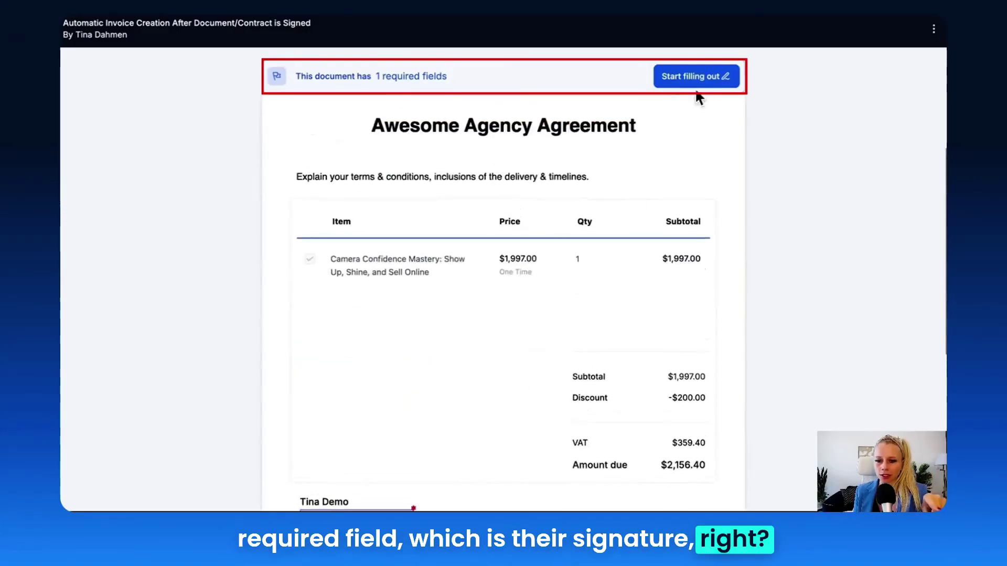
click(701, 79)
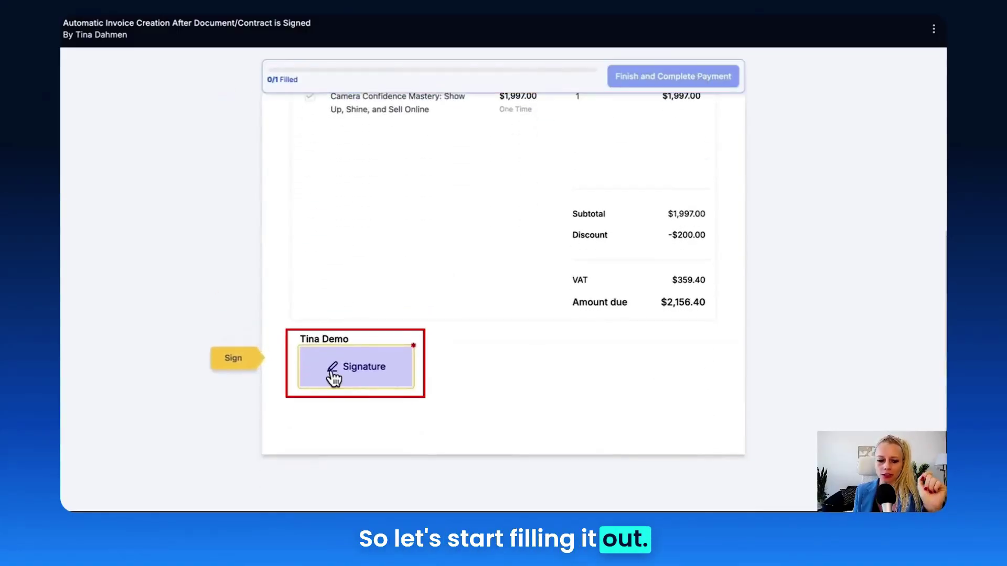
click(331, 374)
click(712, 425)
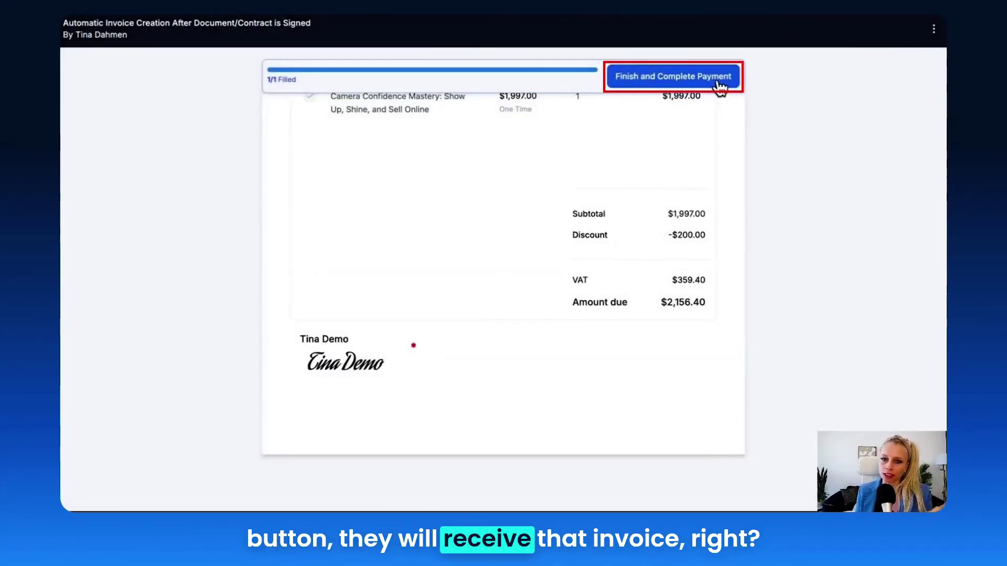
scroll(574, 194, up, 2)
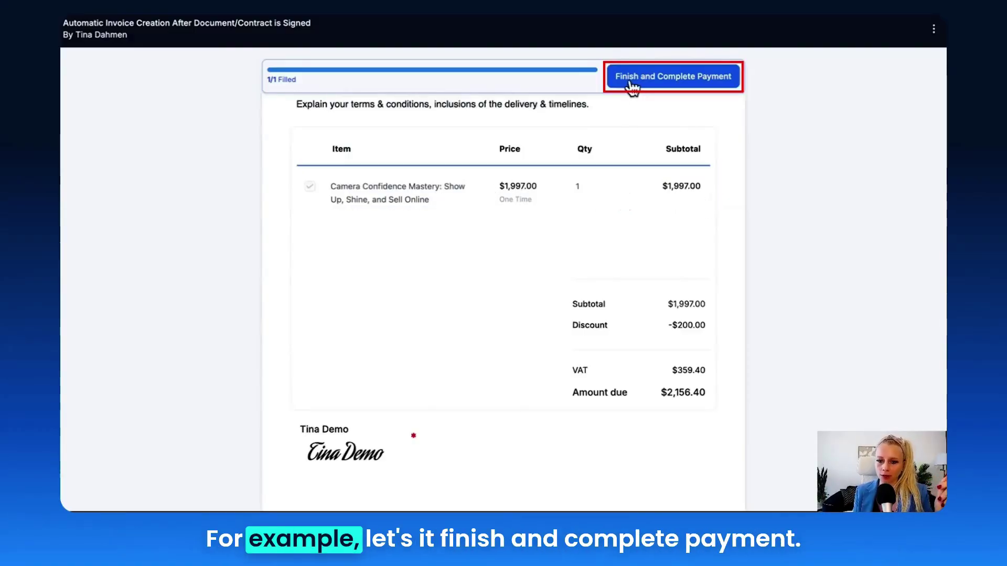
click(676, 79)
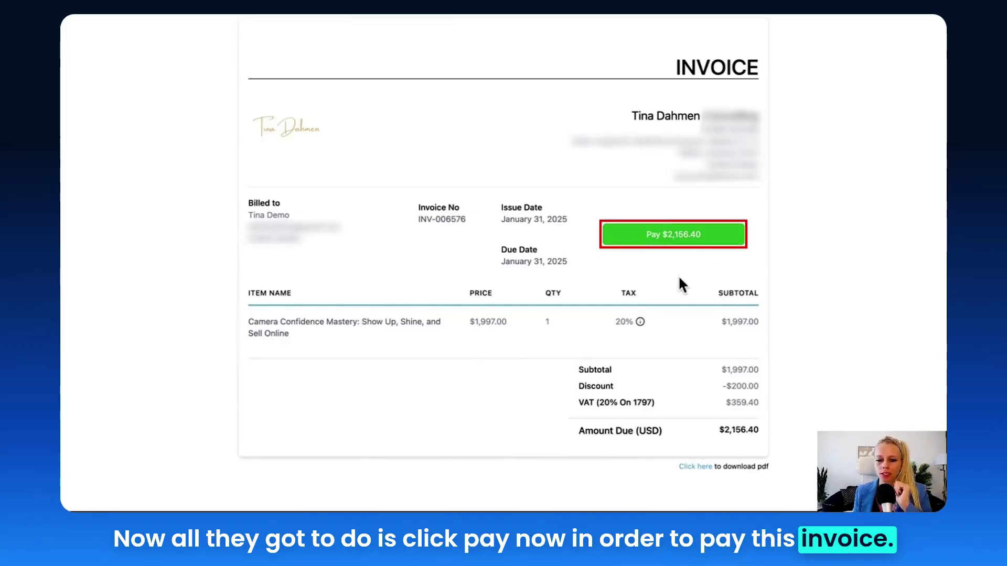
Open the payment form for the $2,156.40 invoice
click(679, 243)
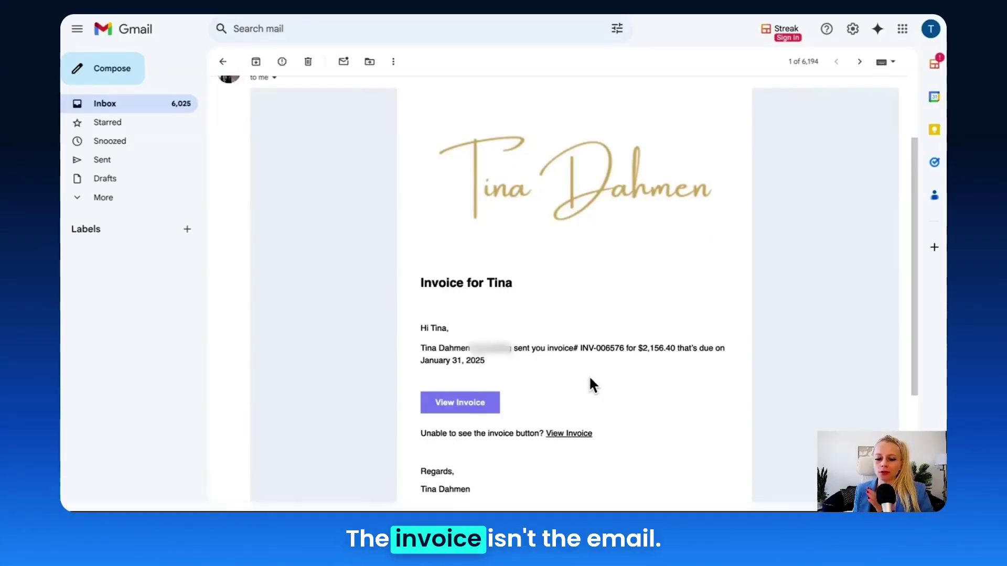
Open the invoice from the Gmail message with View Invoice
click(459, 404)
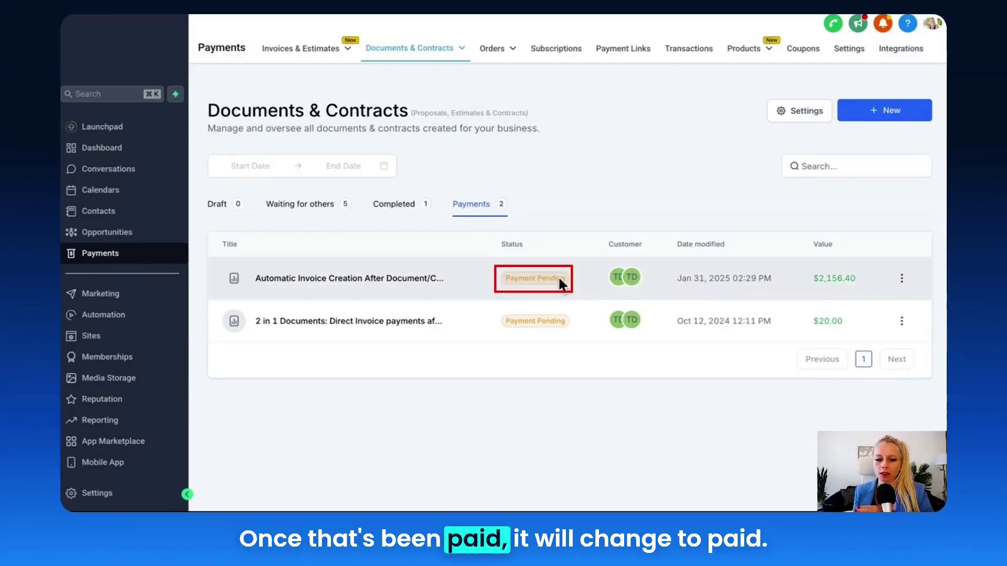
Review the signed agreement's history of being sent, viewed and signed, then close it
click(901, 278)
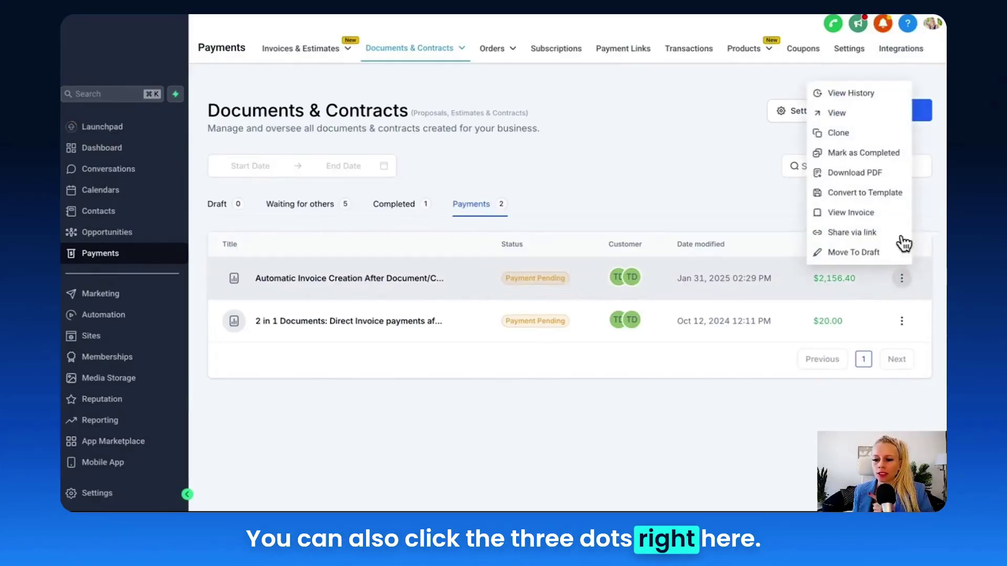
click(849, 90)
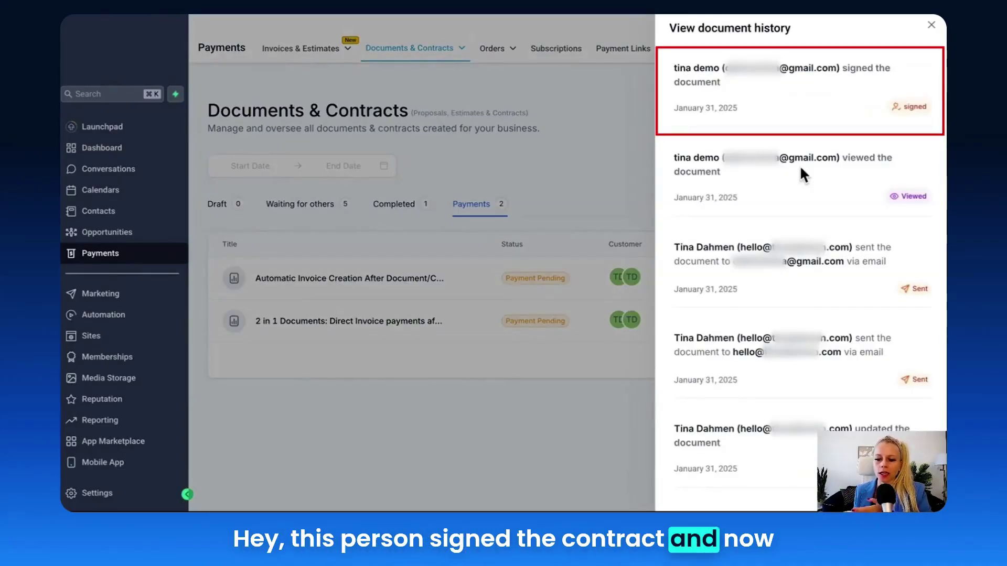
click(553, 171)
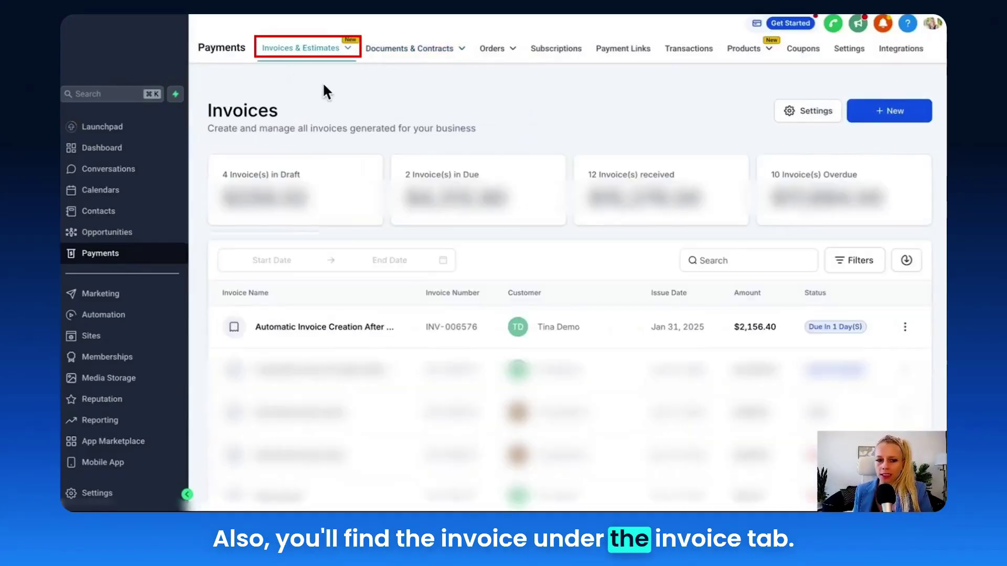
Open invoice INV-006576 from the full invoices list in the editor
click(346, 47)
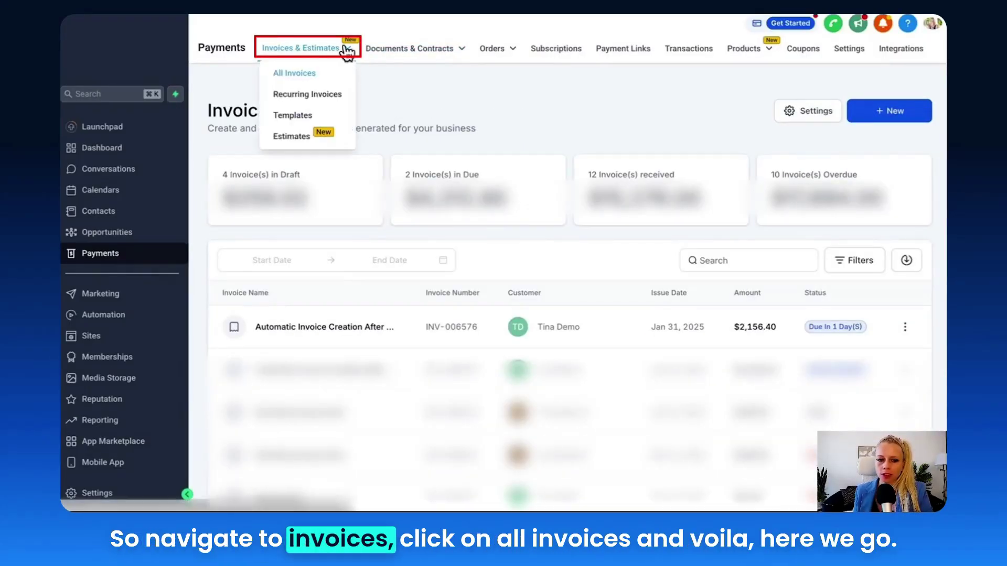
click(297, 75)
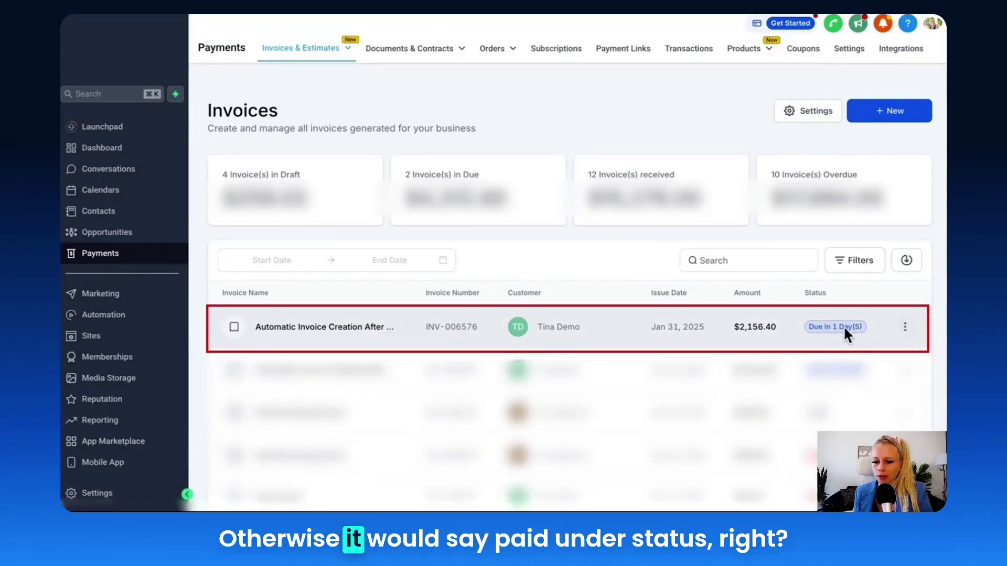
click(905, 327)
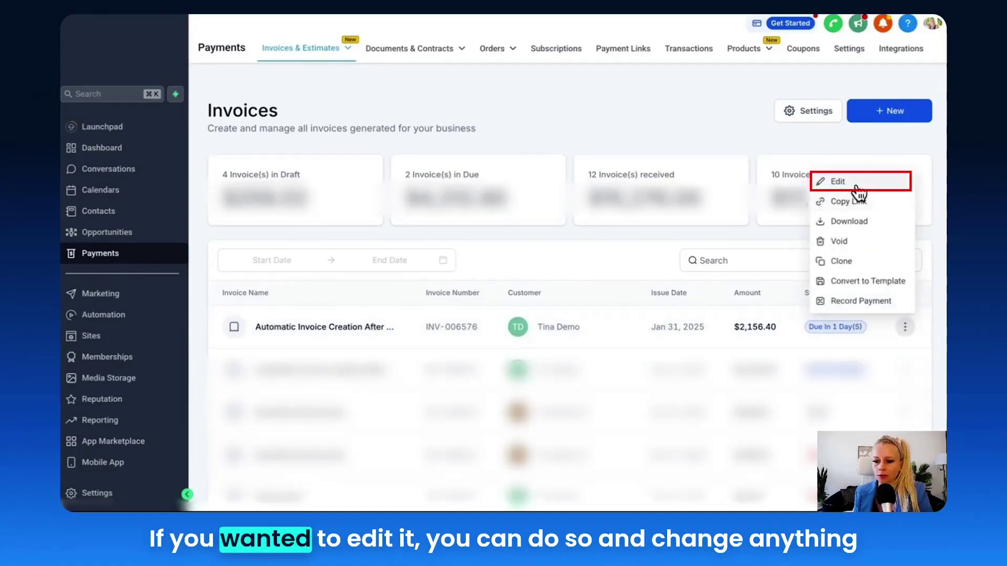
click(857, 187)
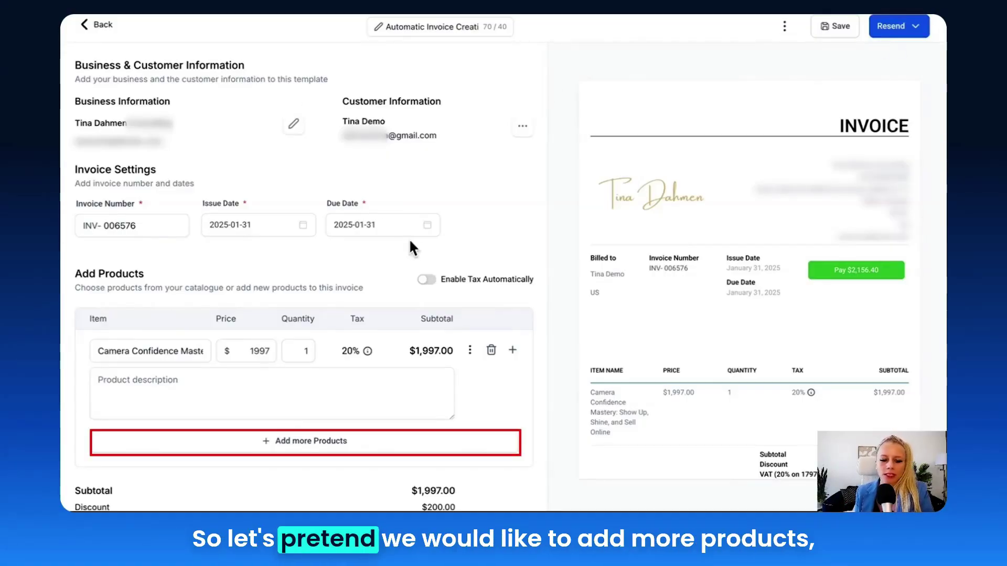
Add Mini Course Magic Black Friday ($97) as a second line item with 20% VAT
click(282, 452)
click(191, 263)
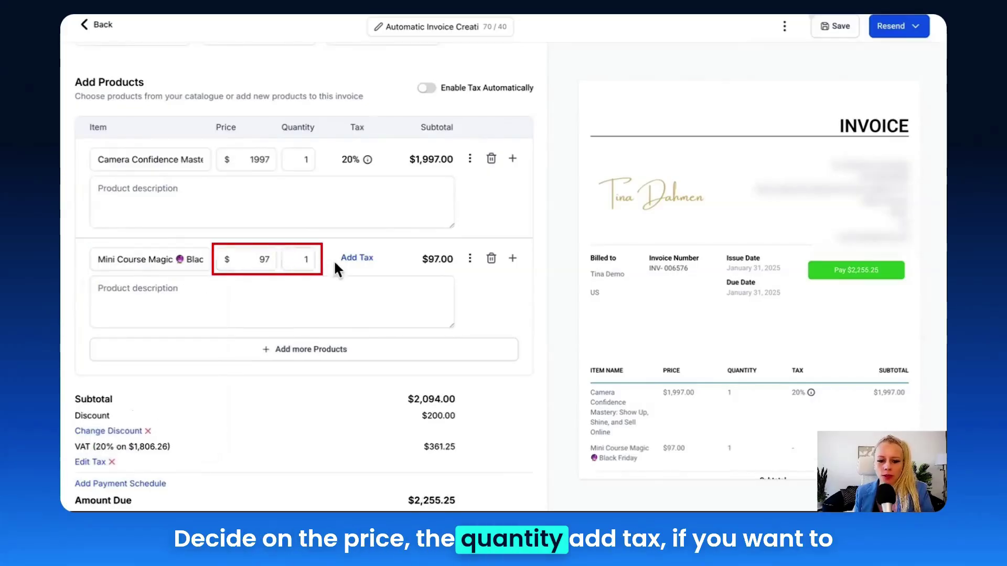
click(356, 258)
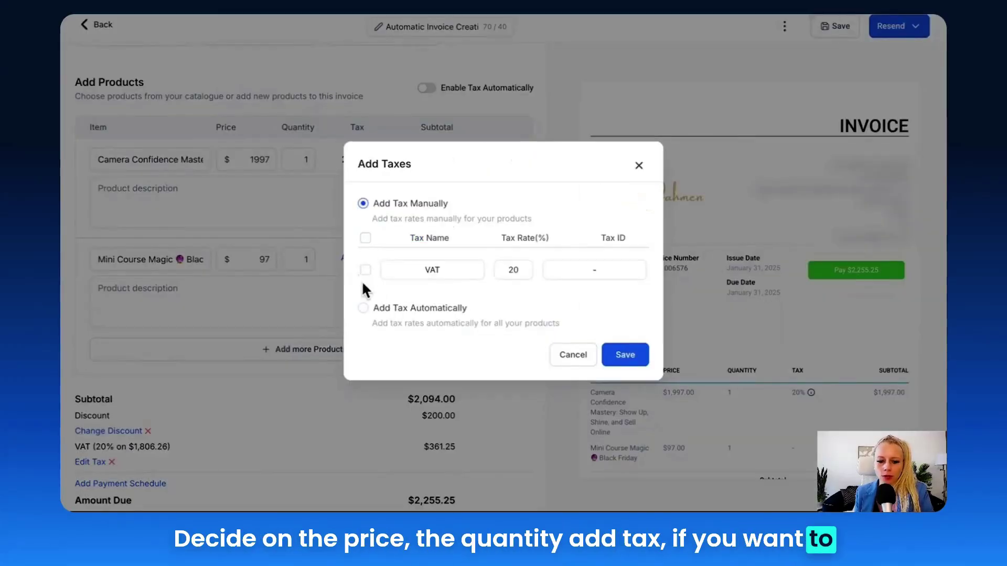
click(365, 270)
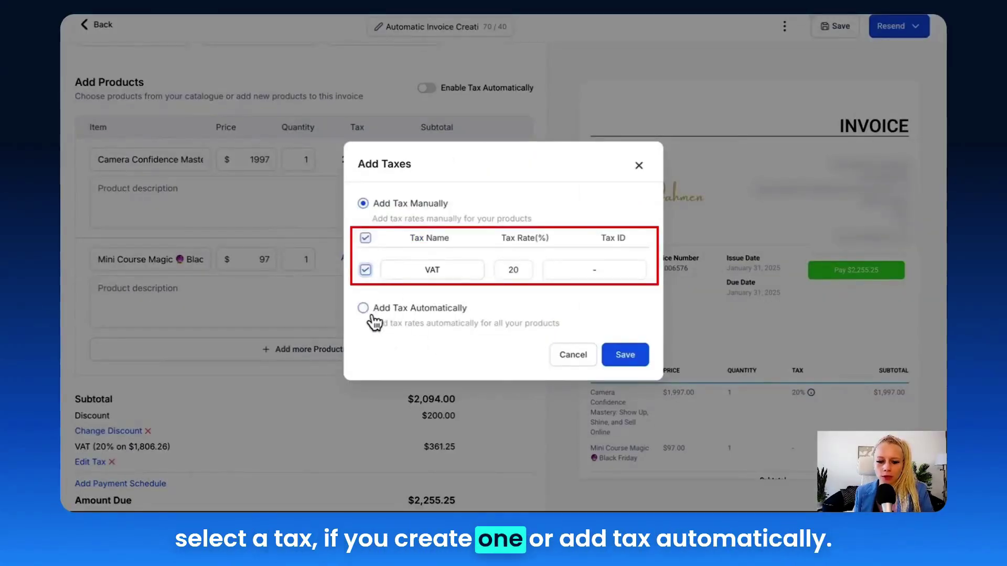
click(625, 355)
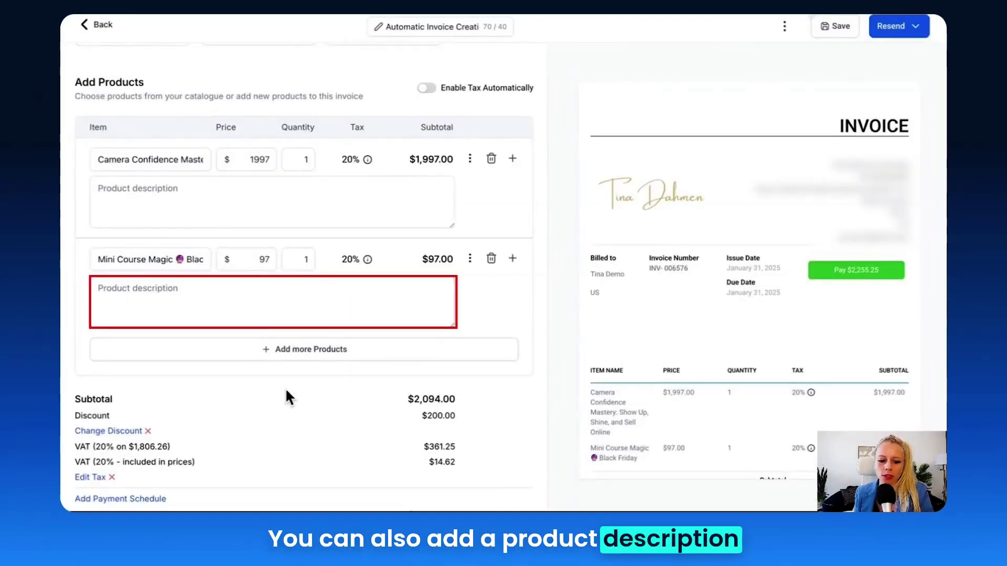
scroll(288, 397, down, 1)
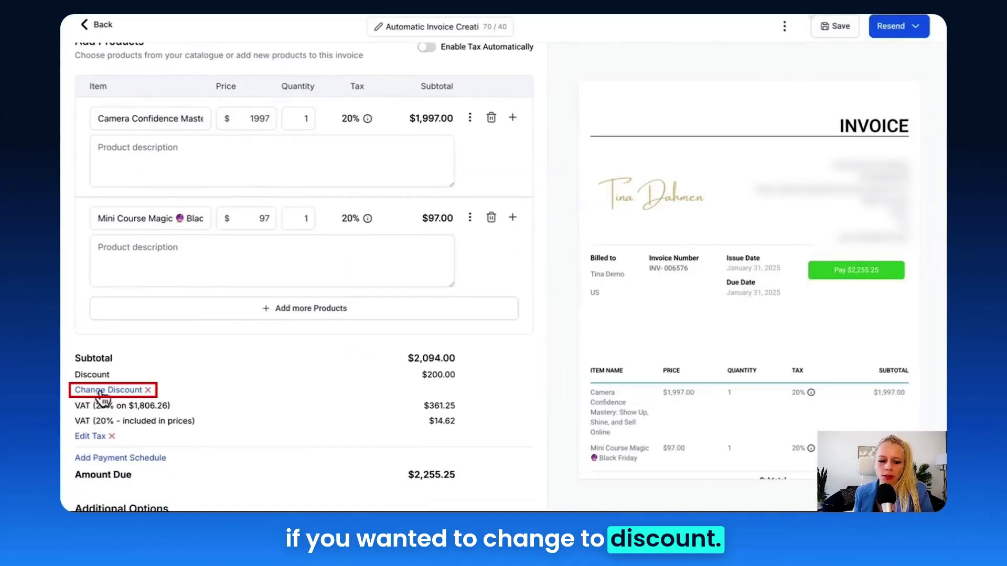
Try a fixed-amount payment schedule, then close it without saving
scroll(160, 394, down, 2)
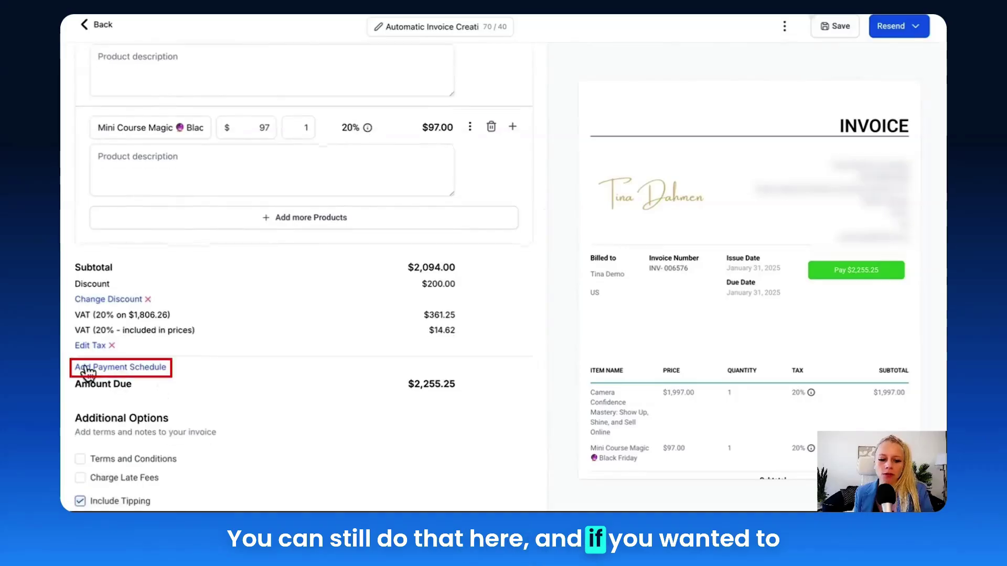
click(149, 371)
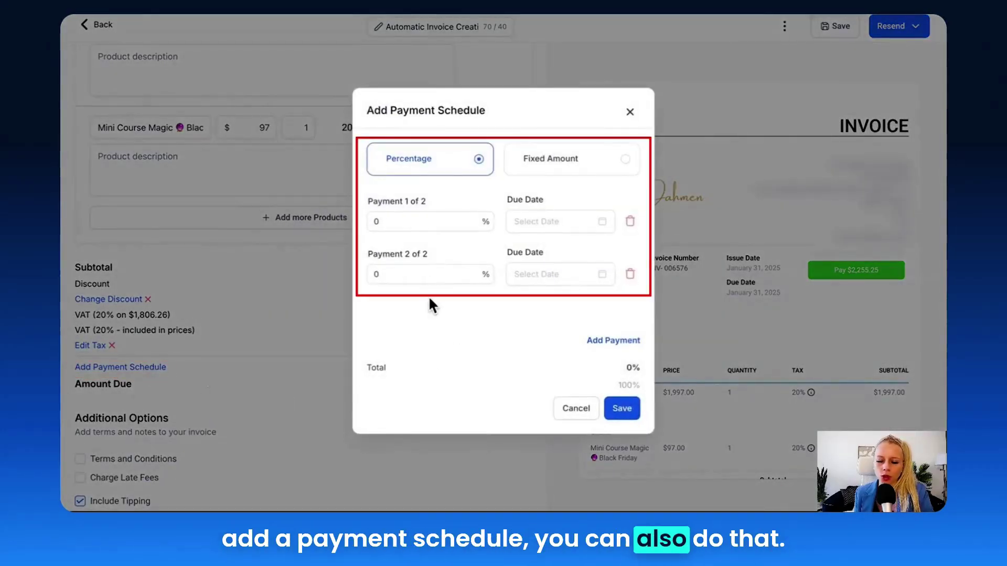
click(414, 270)
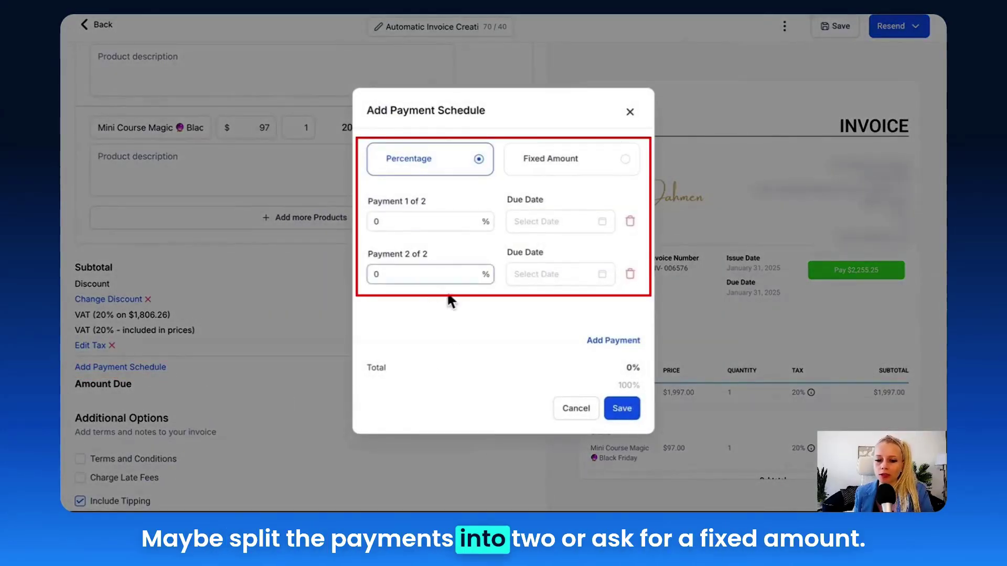
click(569, 160)
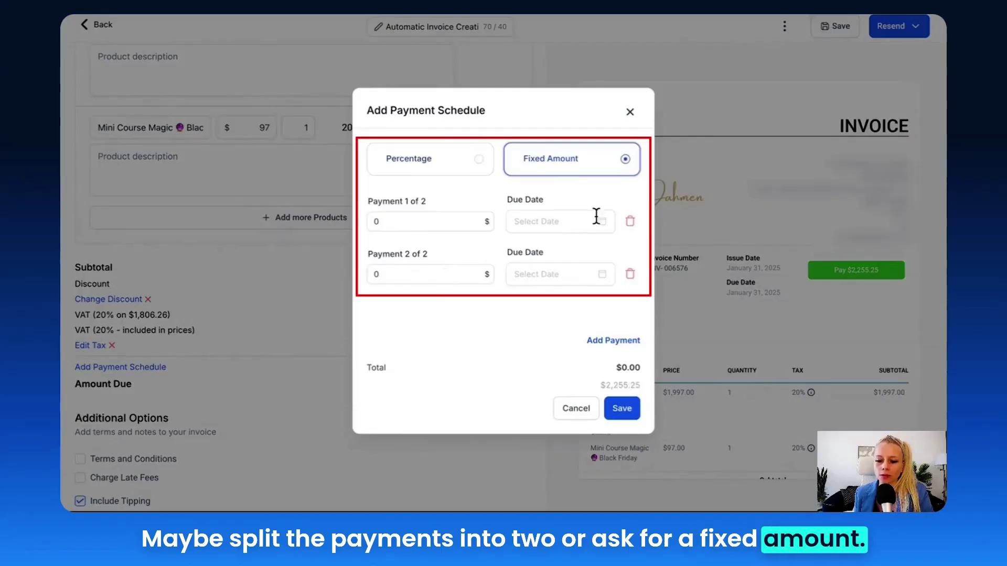
click(629, 112)
Charge late fees of 1% of the remaining amount monthly after a 10-day grace period
scroll(98, 390, down, 2)
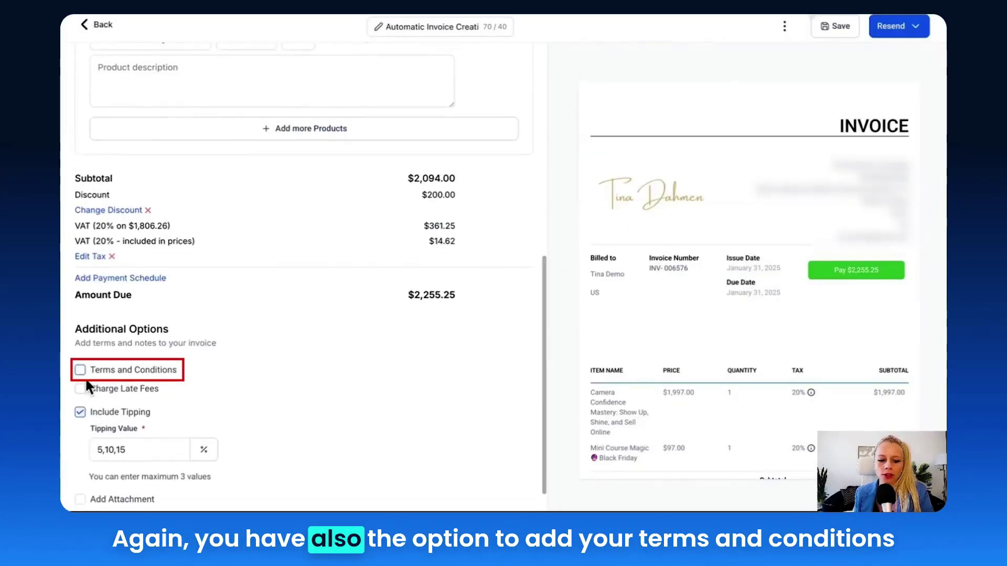
click(126, 389)
scroll(73, 405, down, 2)
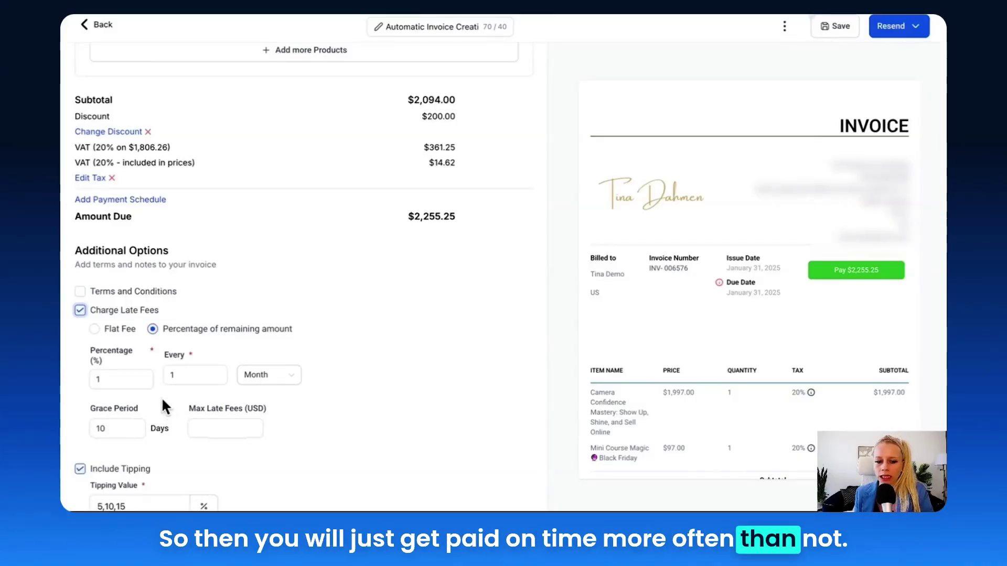
scroll(97, 455, down, 2)
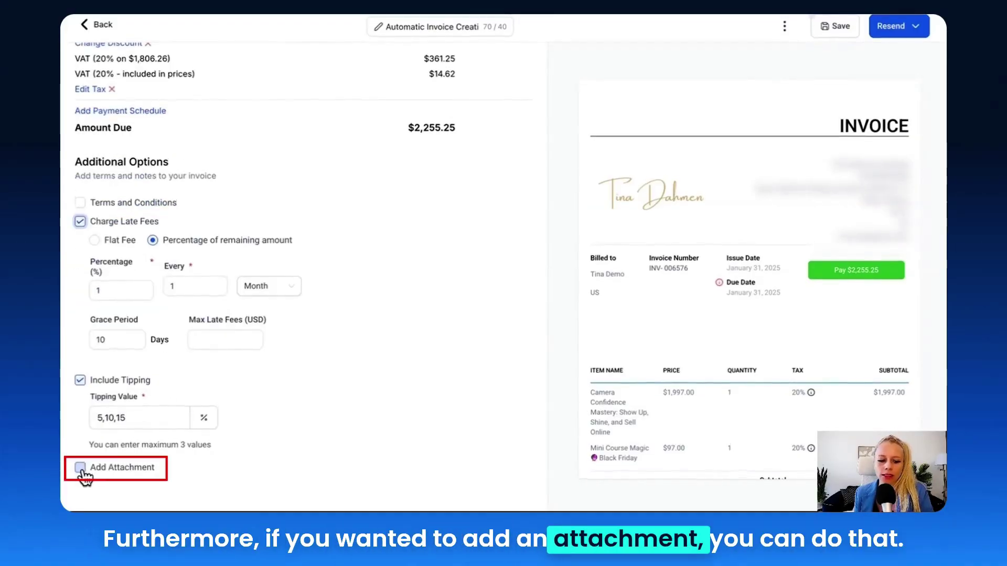
Toggle the Add Attachment option on and back off, leaving no attachment
click(80, 467)
scroll(164, 468, down, 3)
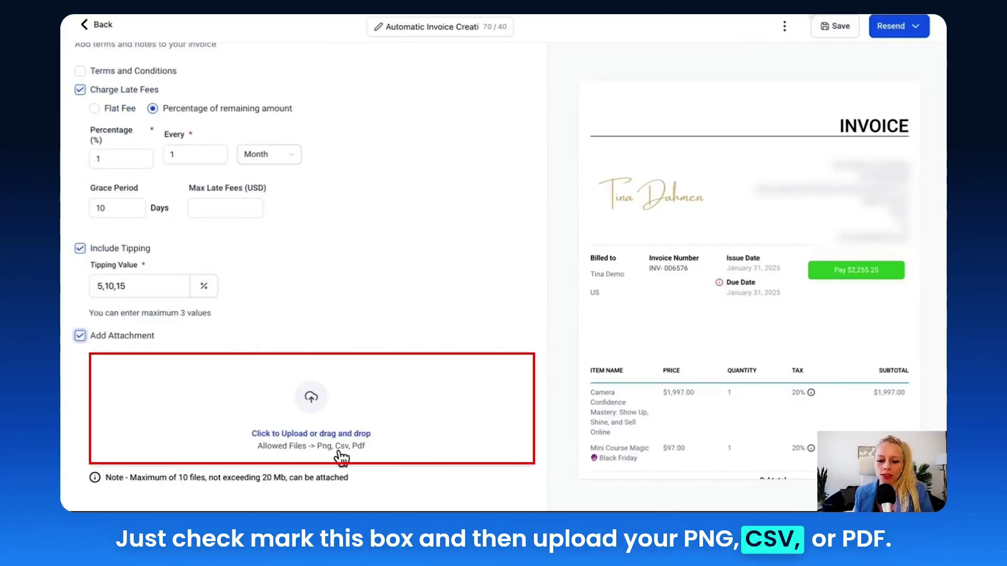
click(80, 336)
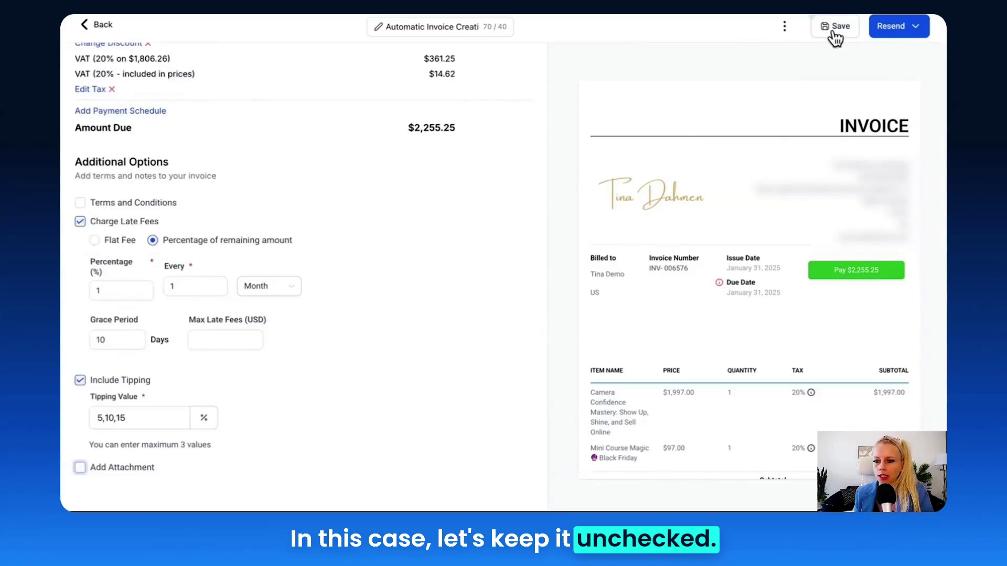
Resend the updated invoice by email using the Default - Invoice received template
click(889, 31)
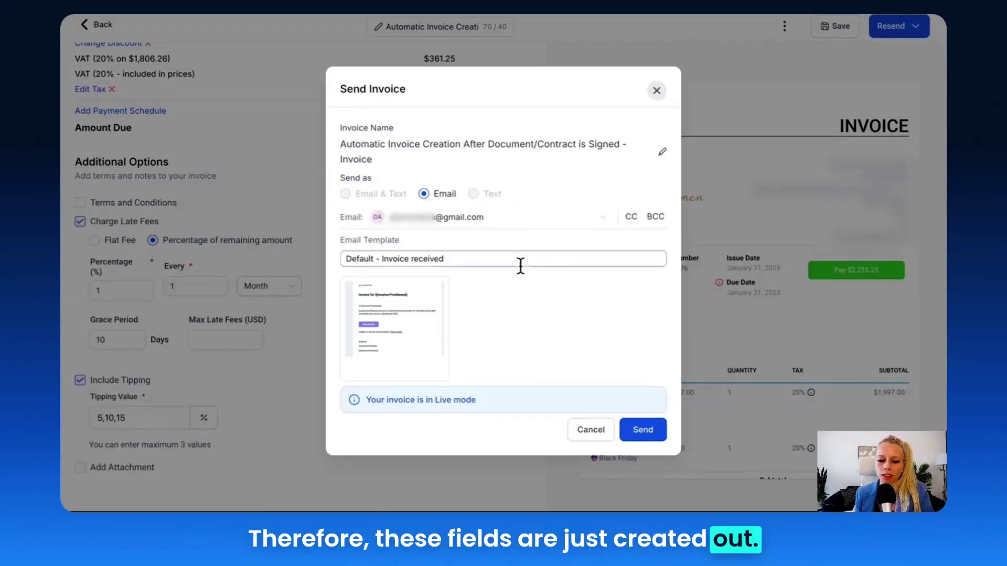
drag(476, 400, 369, 403)
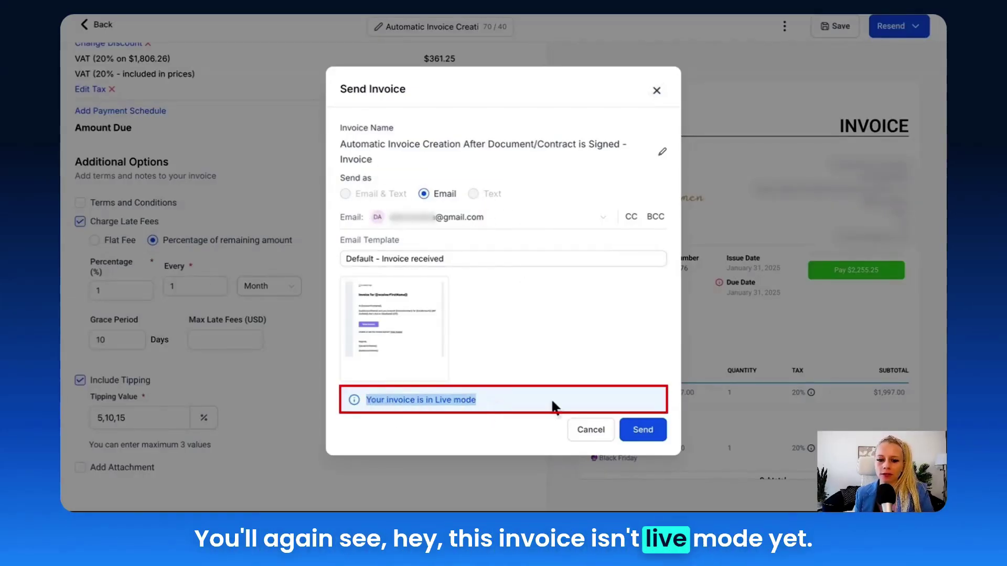
click(649, 455)
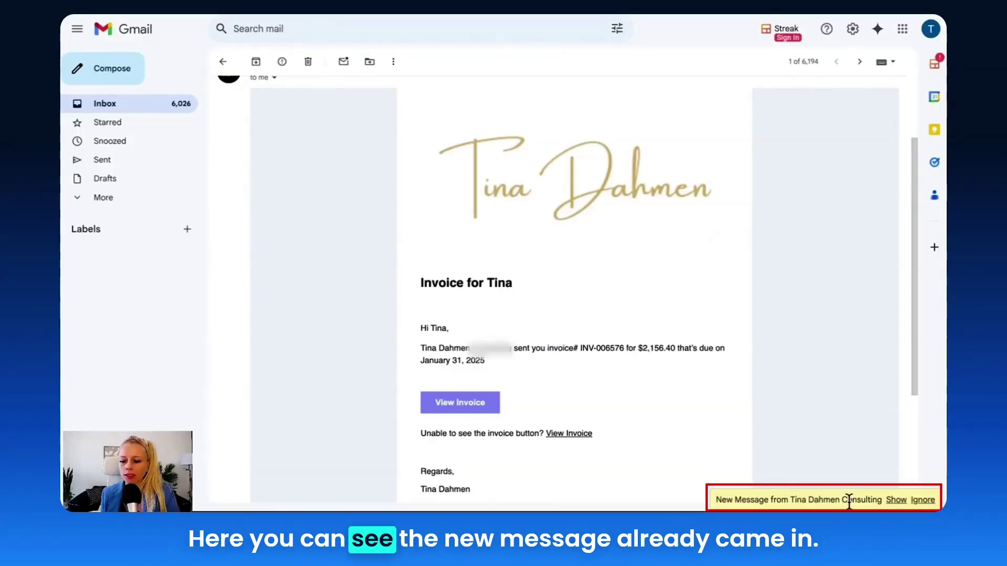
Open the new $2,255.25 invoice email in Gmail and view the two-product invoice
click(896, 500)
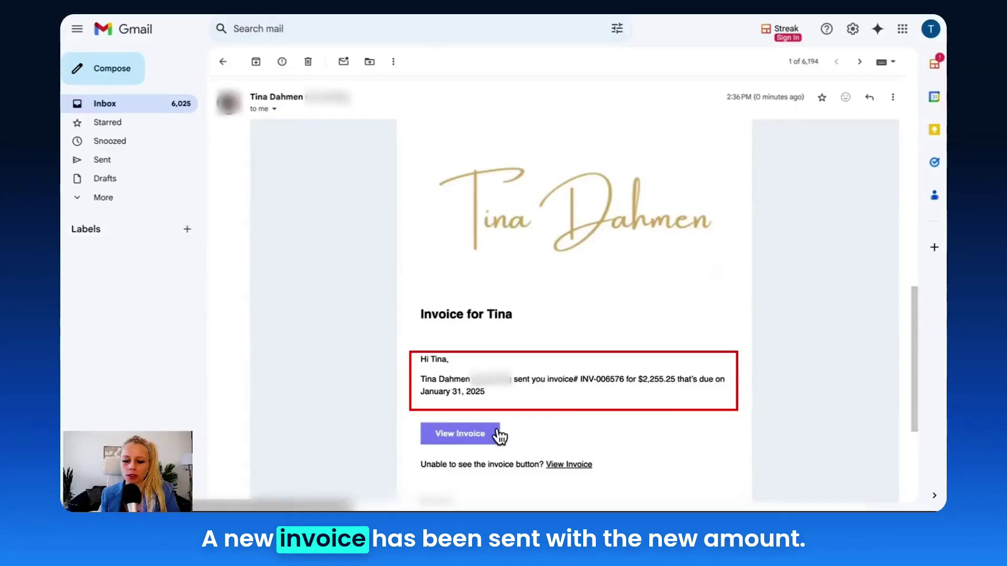
drag(638, 379, 676, 380)
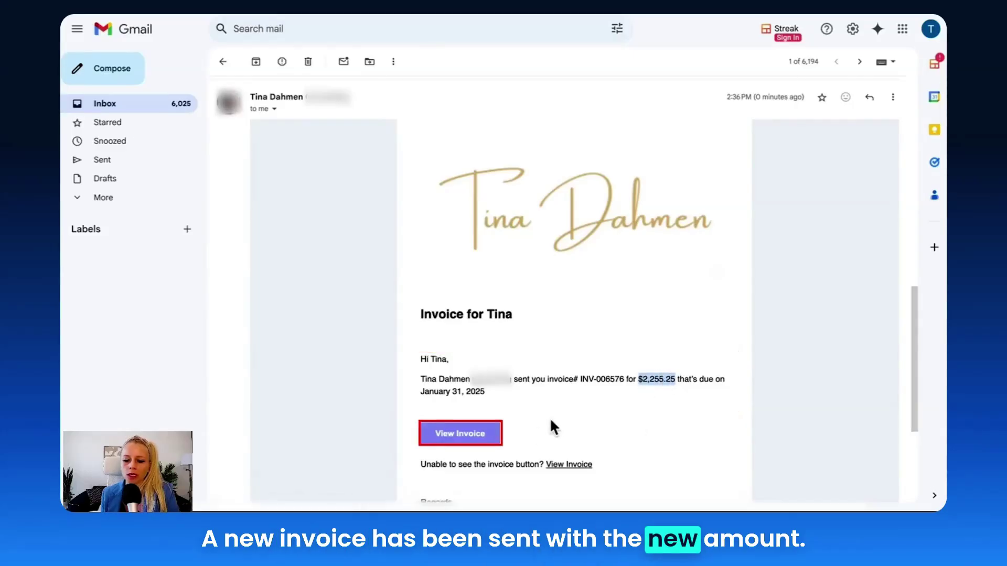
click(454, 435)
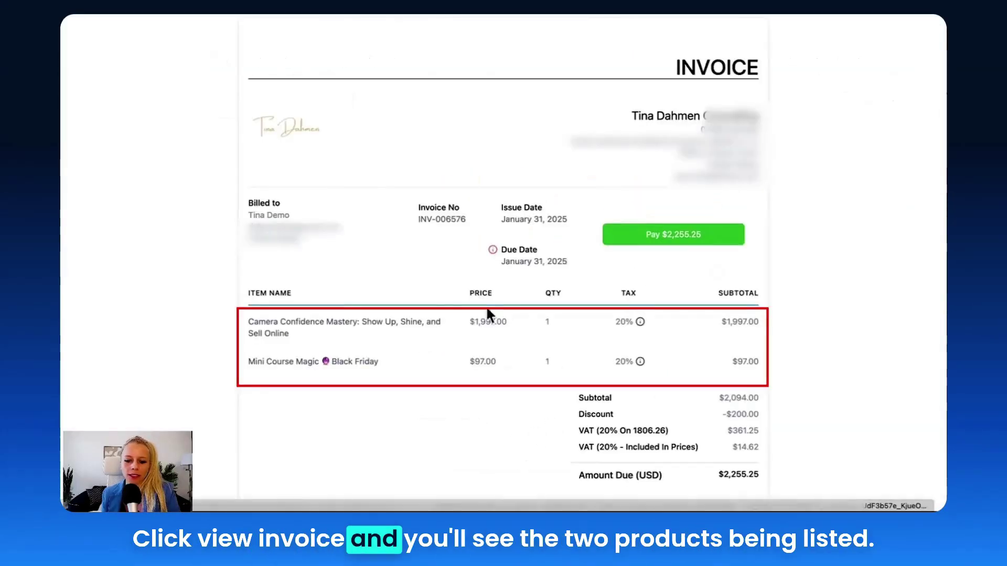